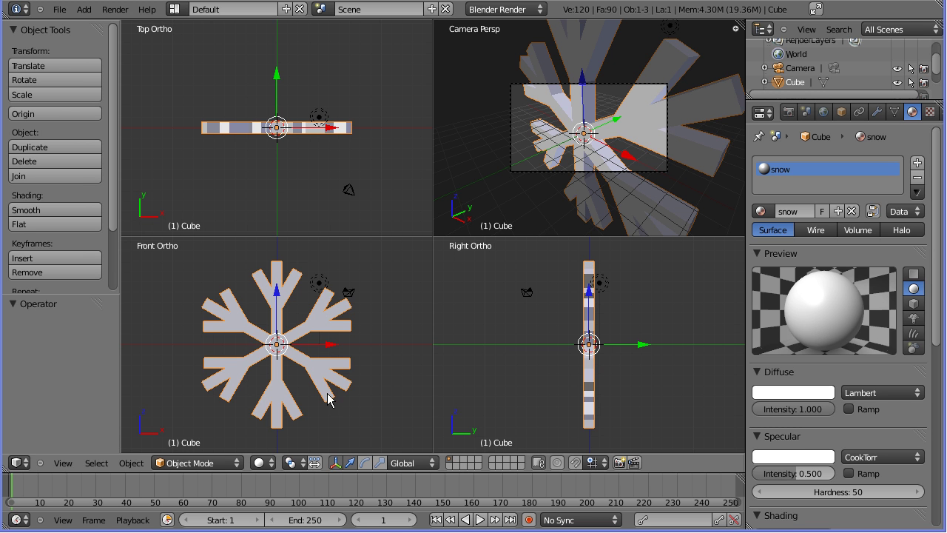
# Rename the snowflake mesh object as snowFlake
pyautogui.rightClick(319, 322)
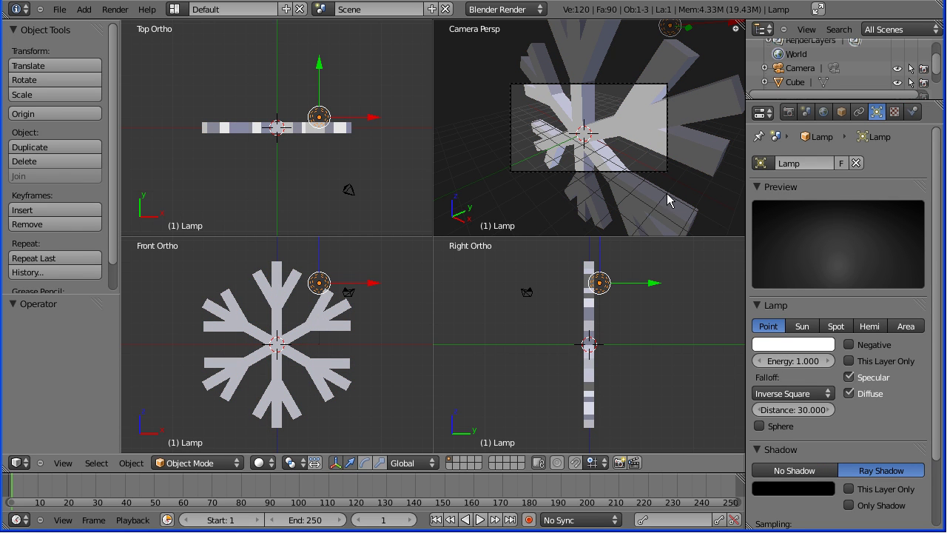
pyautogui.click(841, 112)
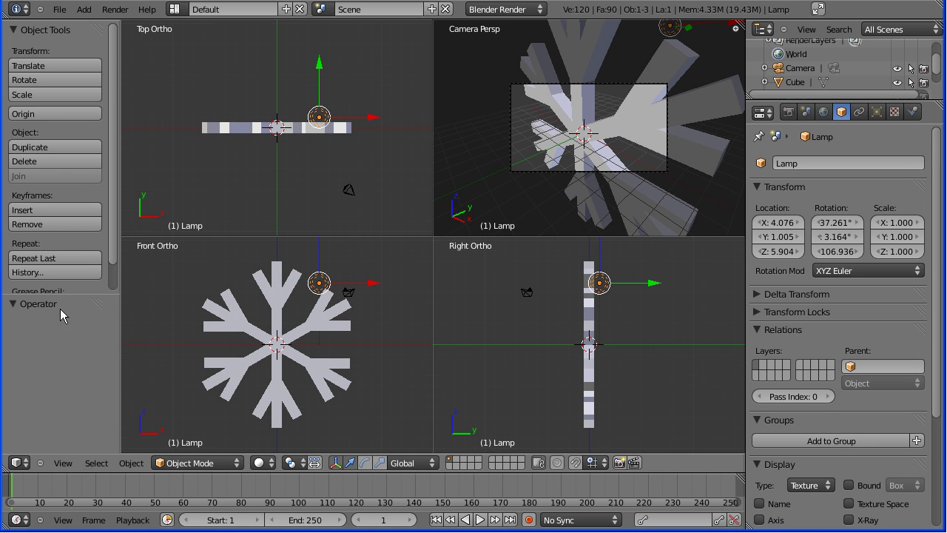
pyautogui.rightClick(303, 364)
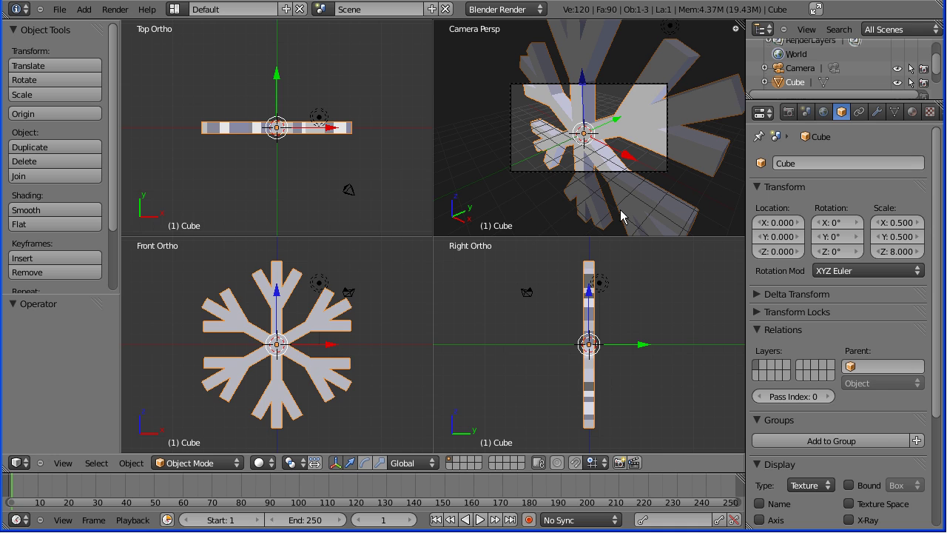
pyautogui.click(800, 164)
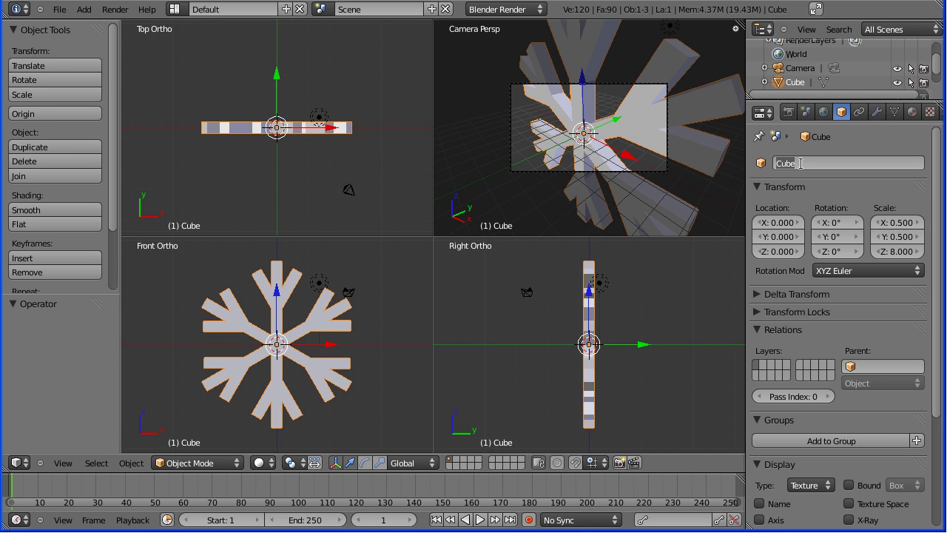
pyautogui.write('snowFlake')
pyautogui.press('Return')
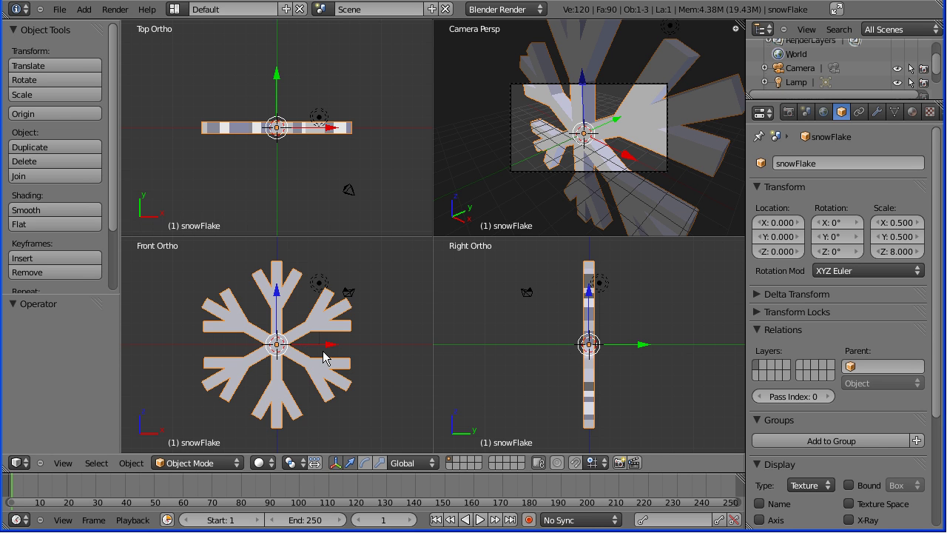
# Move the snowflake out of the camera's view in the front view, to about X -34.9 and Z 27.5
pyautogui.scroll(-3, 393, 324)
pyautogui.scroll(-4, 393, 324)
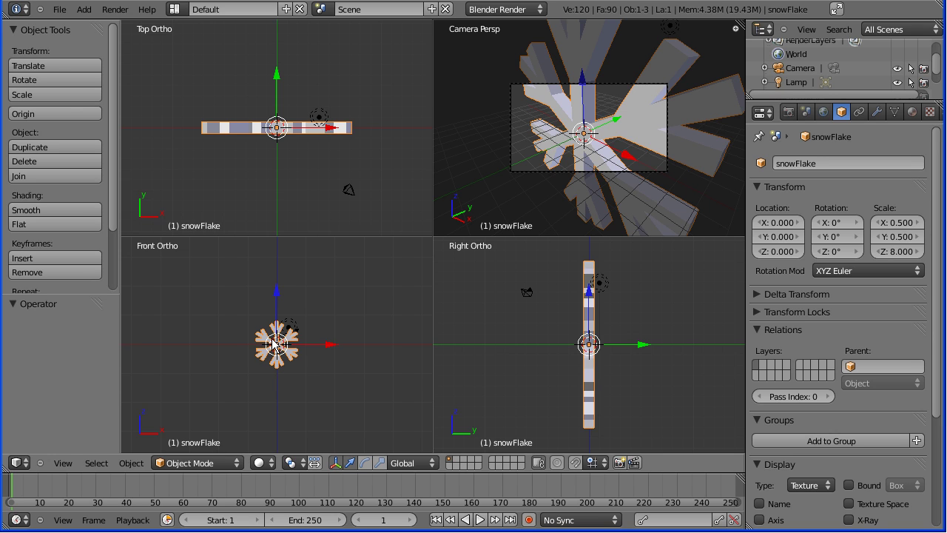
pyautogui.press('g')
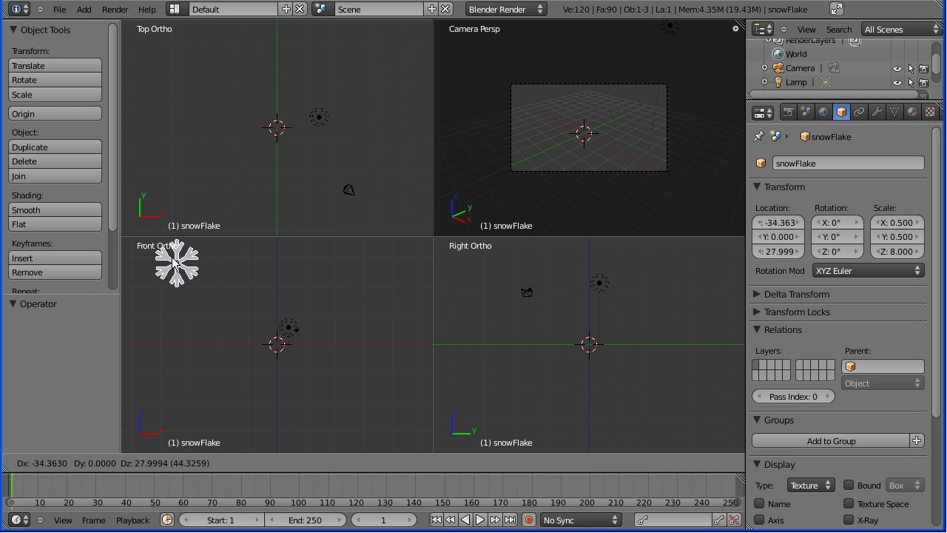
pyautogui.click(172, 262)
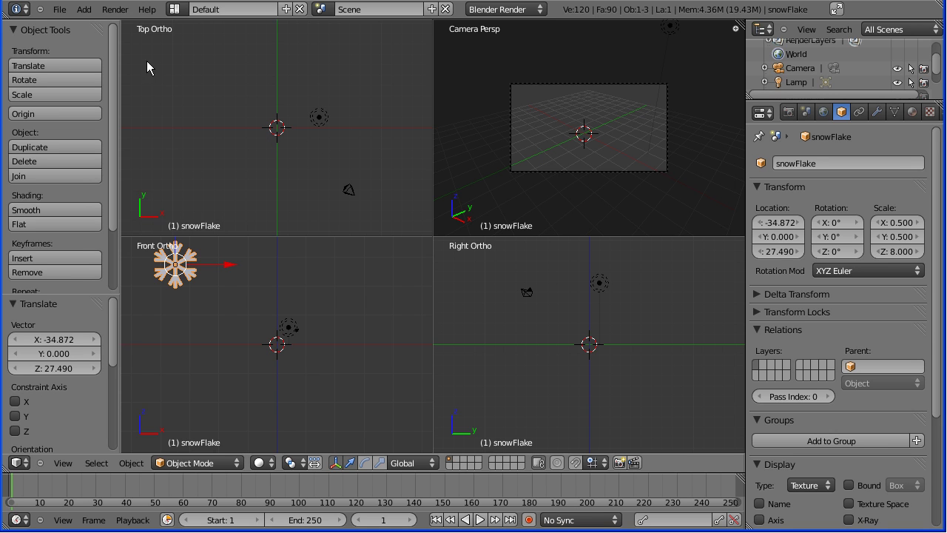
# Add a mesh plane at the scene's origin
pyautogui.click(60, 10)
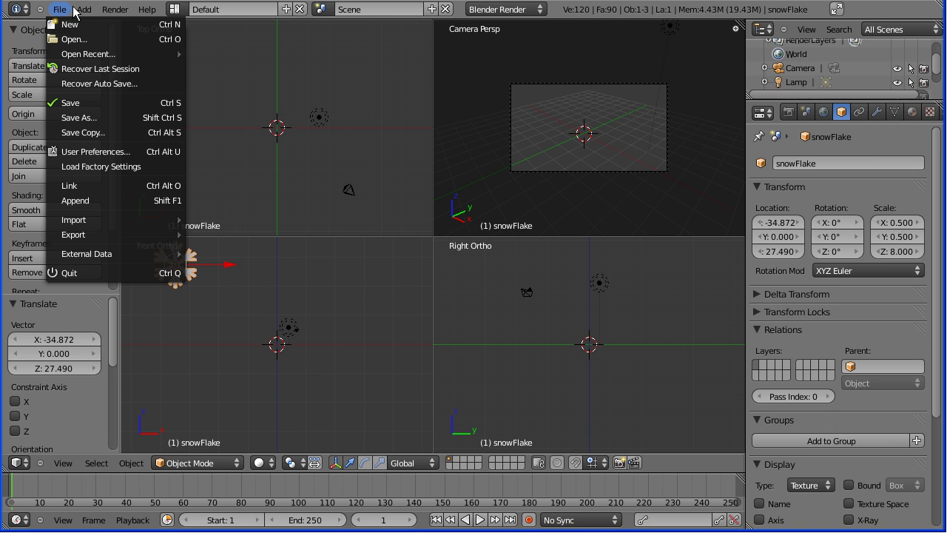
pyautogui.click(84, 9)
pyautogui.moveTo(104, 27)
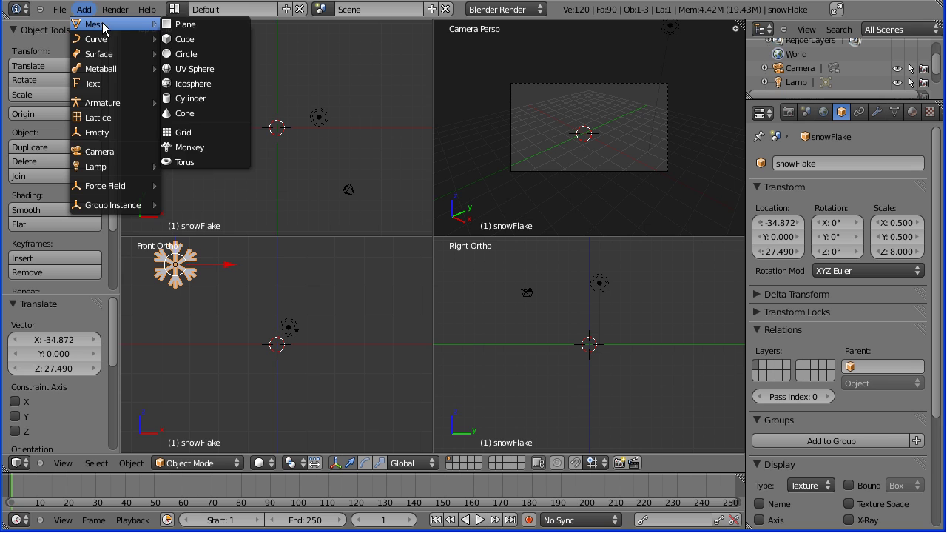
pyautogui.click(190, 24)
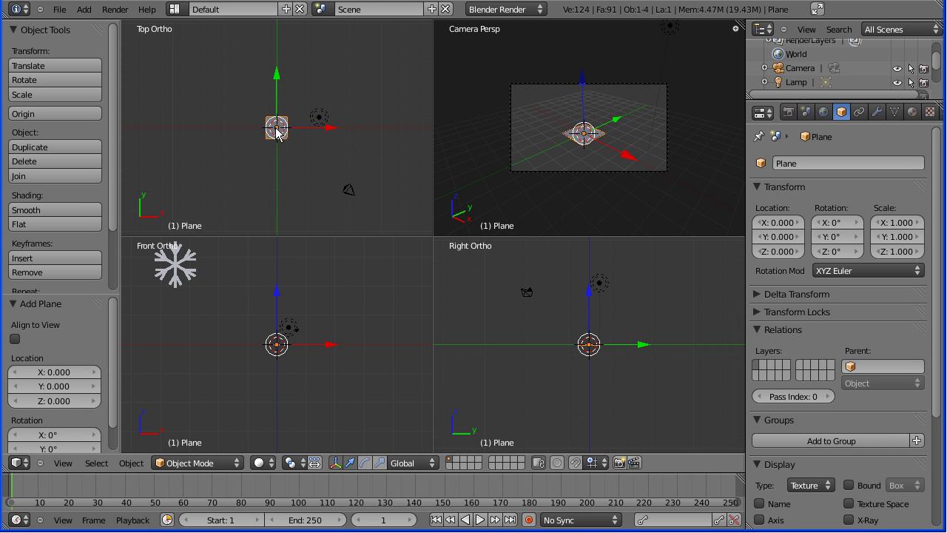
# Scale the plane by 6 along the X axis and by 2 along the Y axis
pyautogui.press('s')
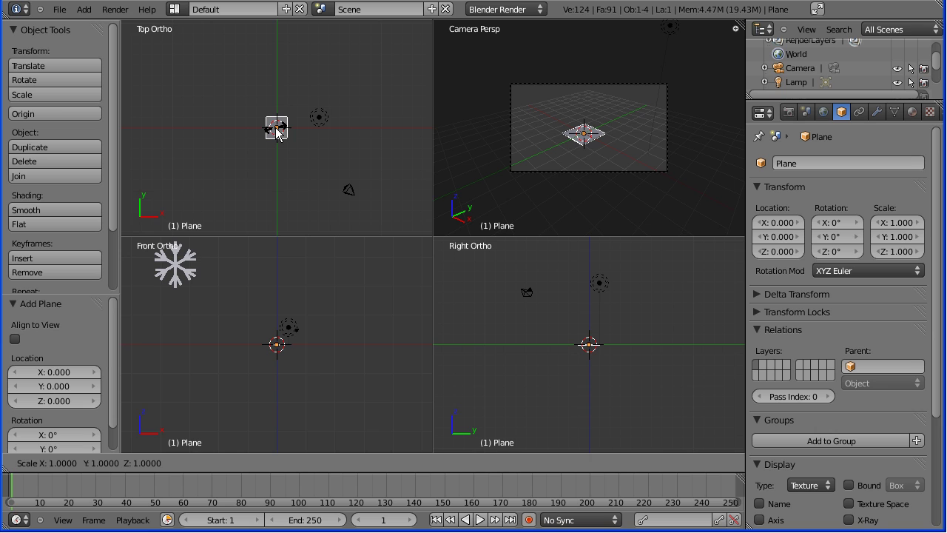
pyautogui.write('x')
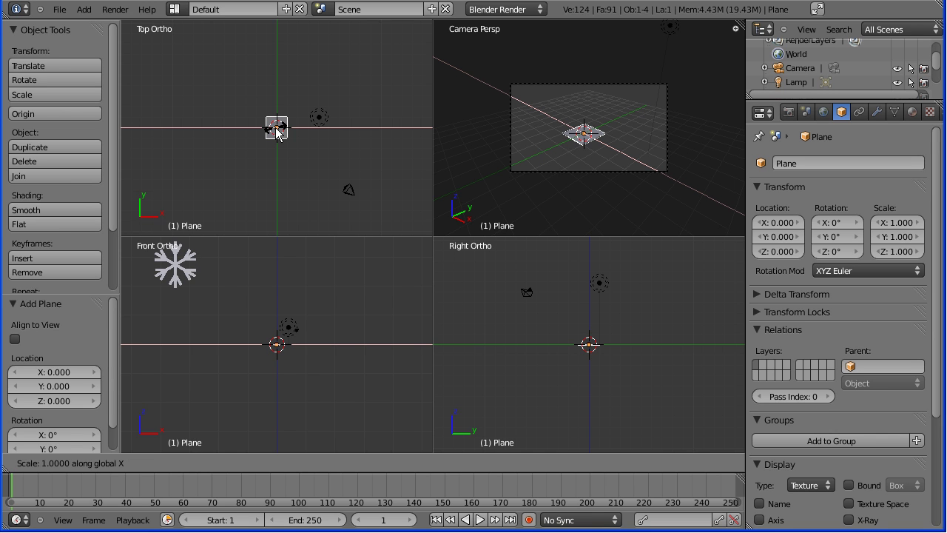
pyautogui.write('6')
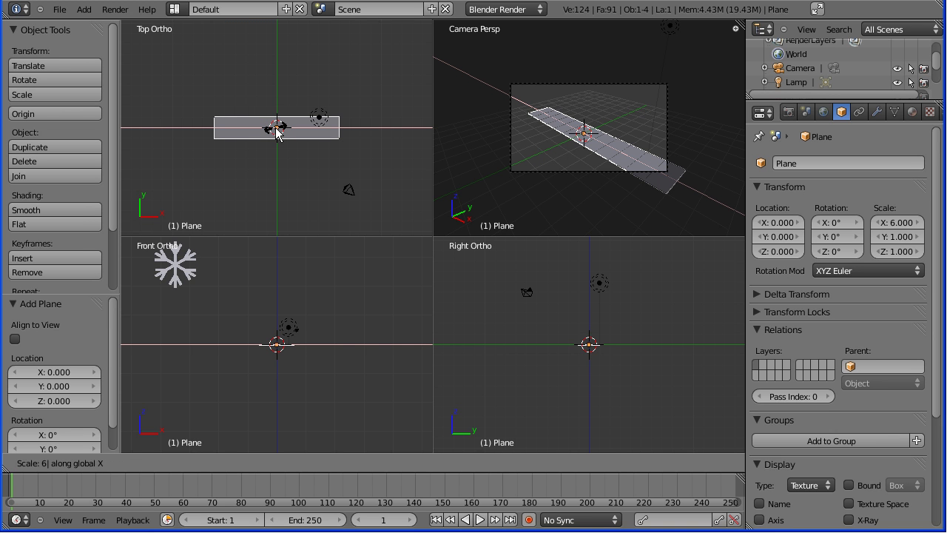
pyautogui.press('Return')
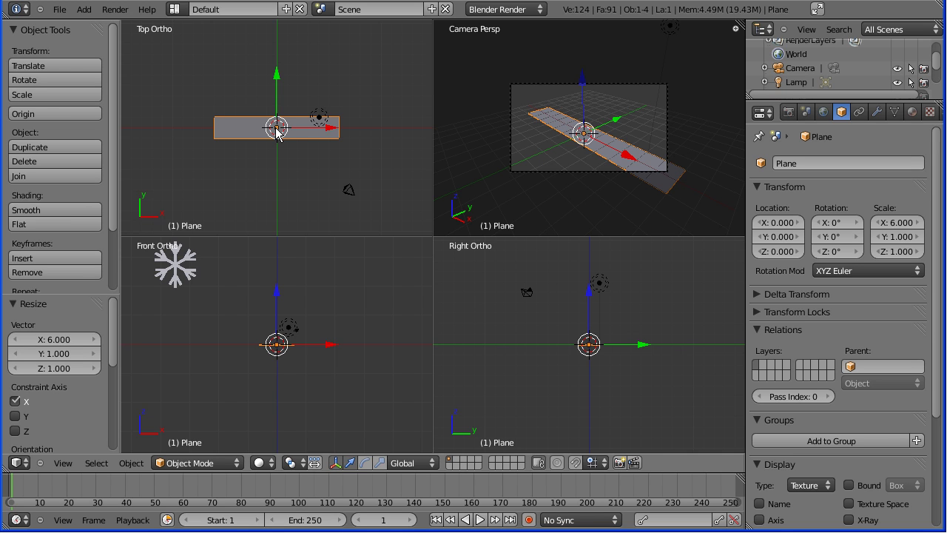
pyautogui.press('s')
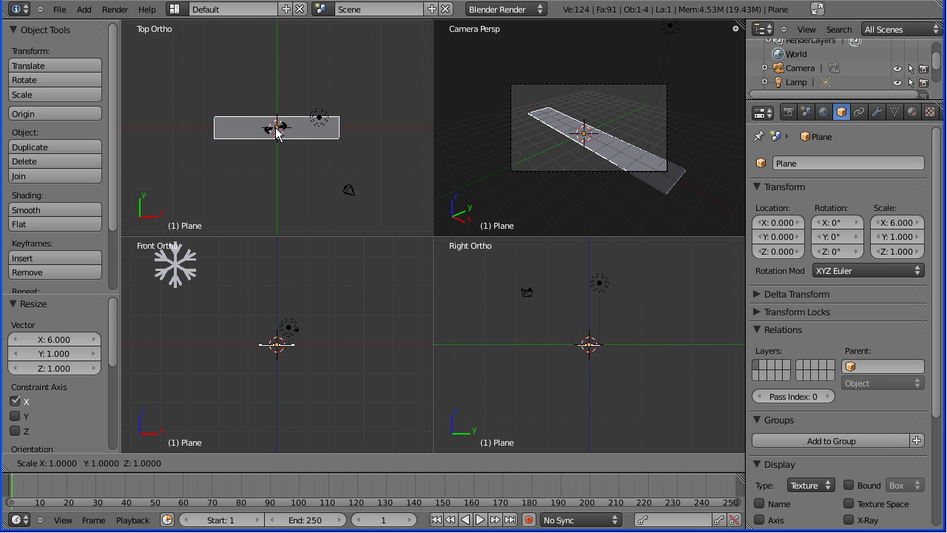
pyautogui.press('y')
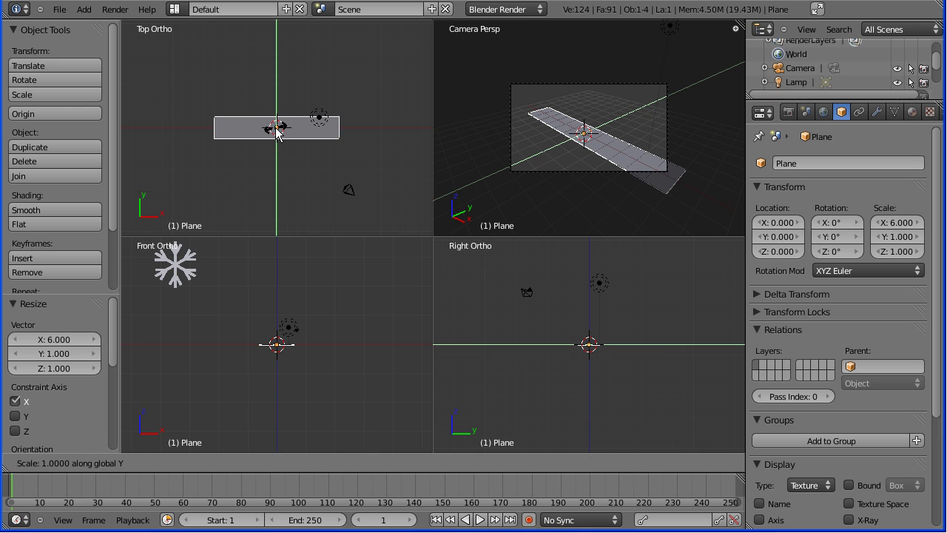
pyautogui.write('2')
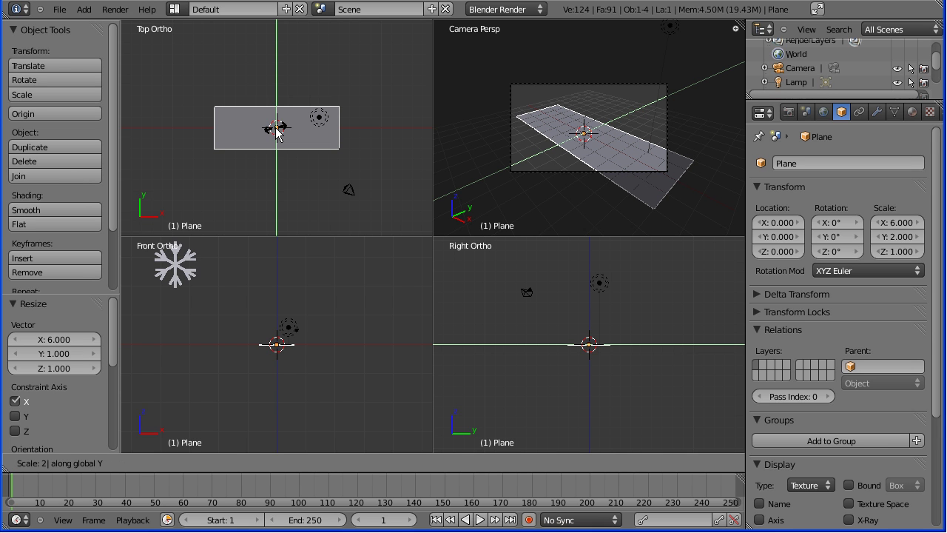
pyautogui.press('Return')
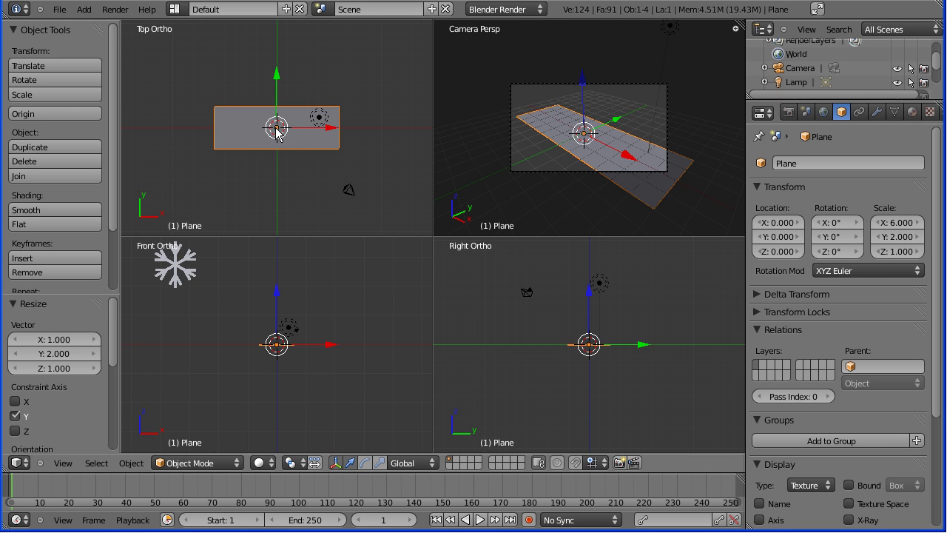
# Move the plane up 6 units along the Z axis
pyautogui.press('g')
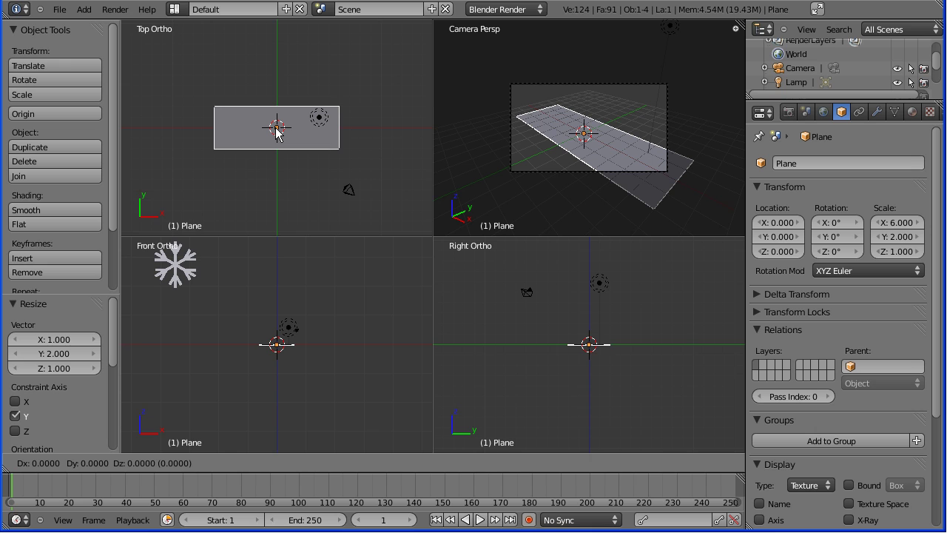
pyautogui.press('z')
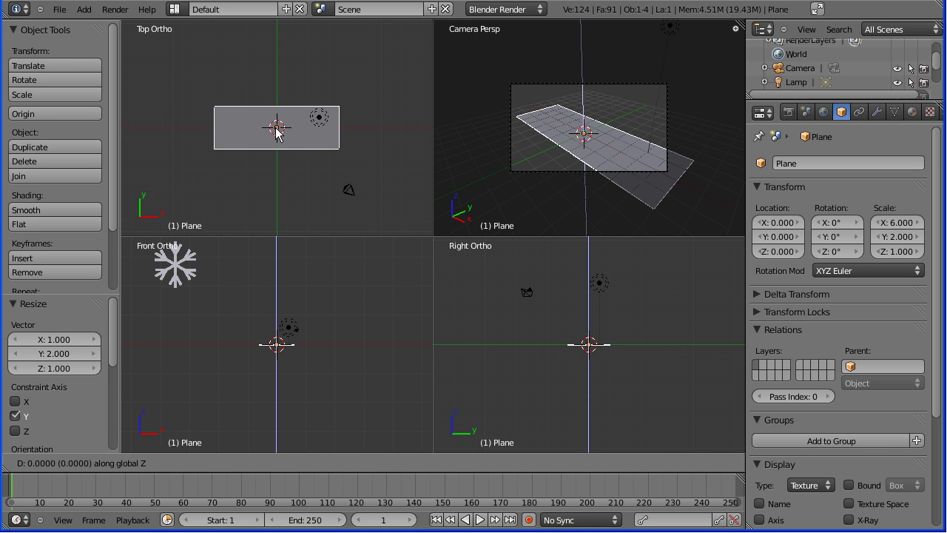
pyautogui.write('6')
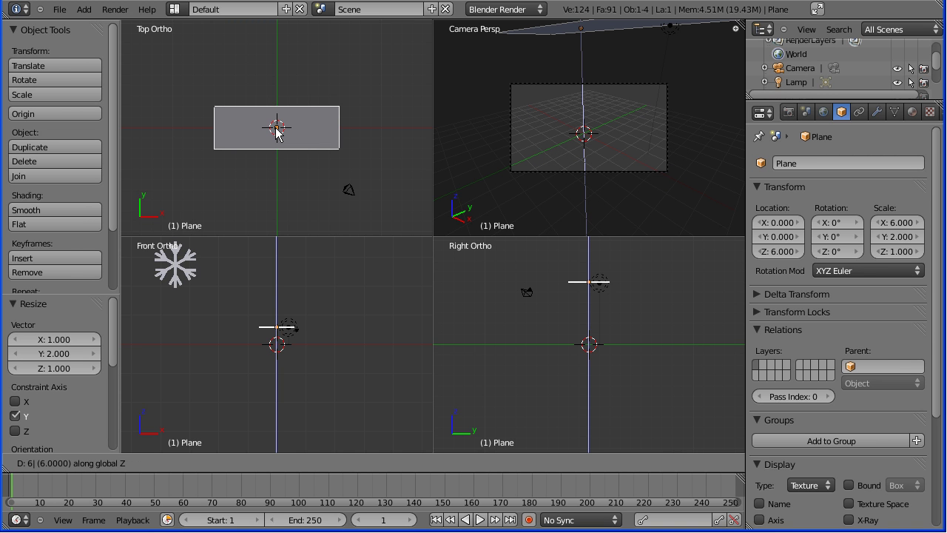
pyautogui.press('Return')
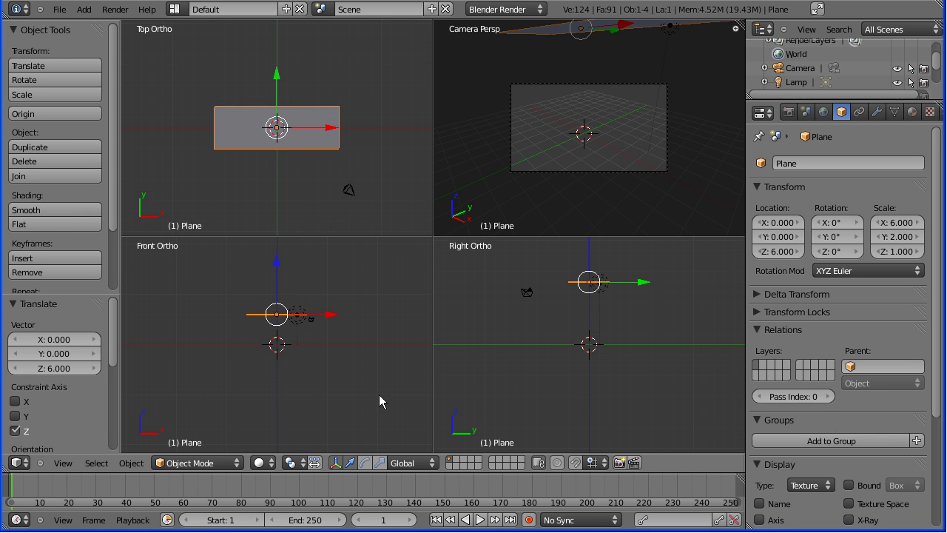
# Widen the properties area and add a particle system to the plane
pyautogui.scroll(2, 363, 381)
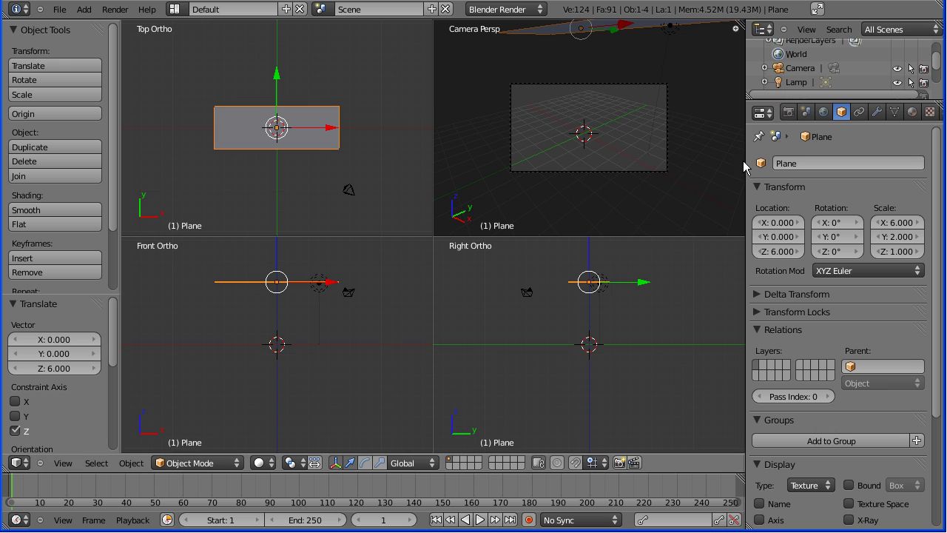
pyautogui.moveTo(744, 163); pyautogui.dragTo(714, 163)
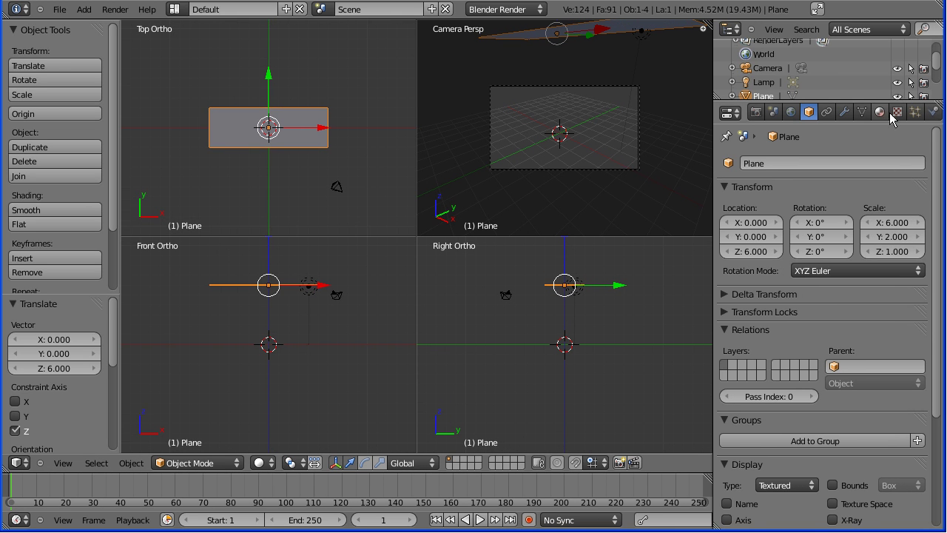
pyautogui.click(916, 112)
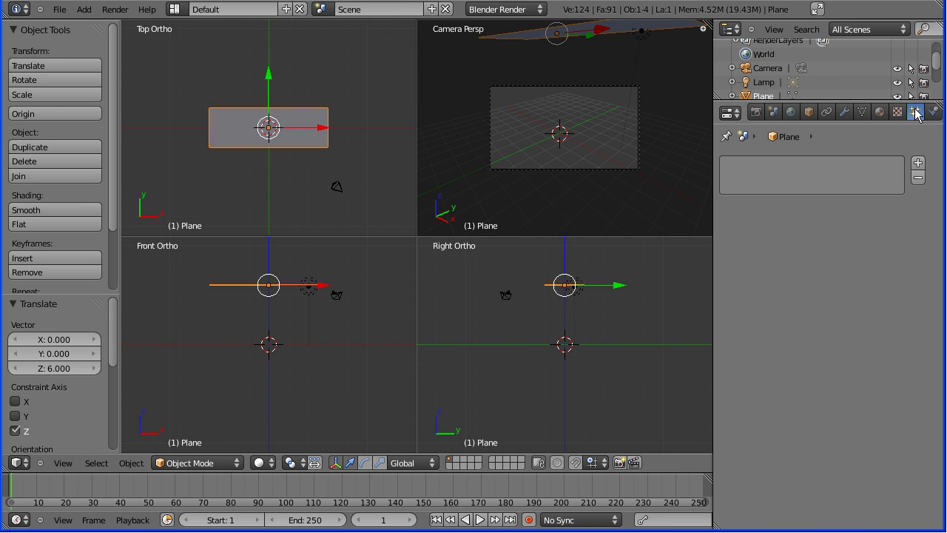
pyautogui.click(917, 164)
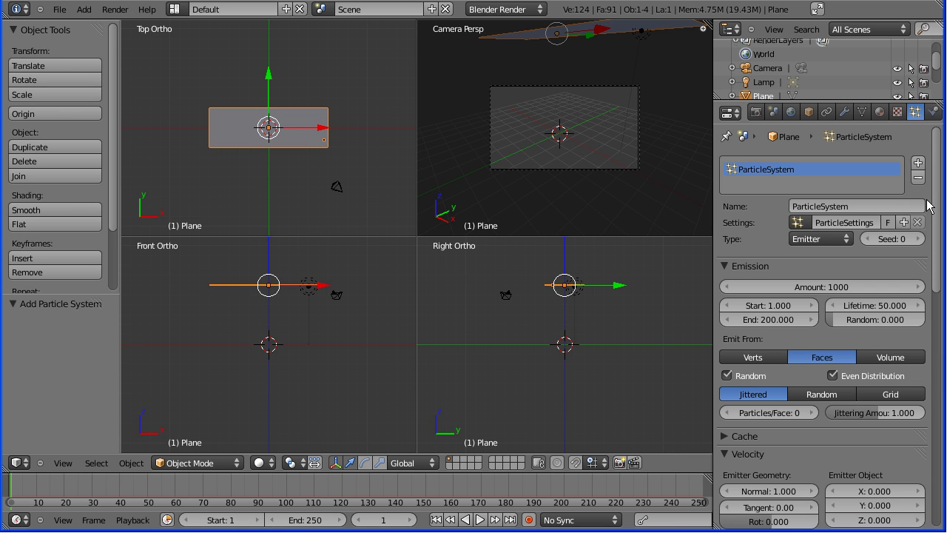
# Render the plane's particles as objects using snowFlake as the dupli object, and play the animation to preview them
pyautogui.scroll(-6, 943, 211)
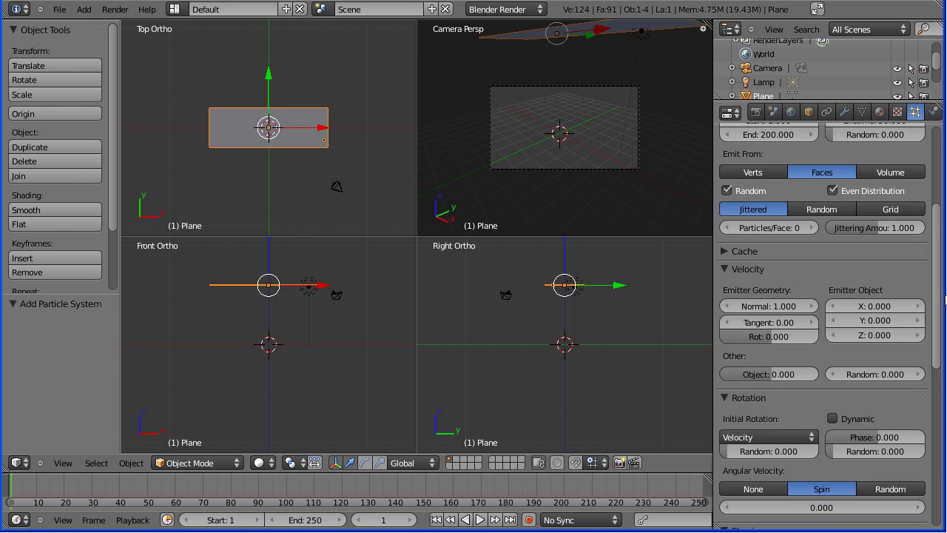
pyautogui.scroll(-12, 945, 298)
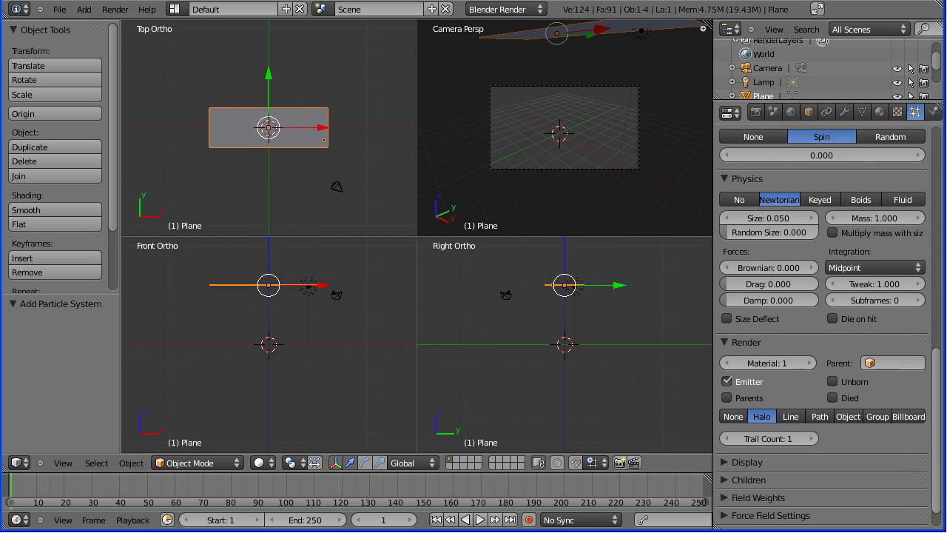
pyautogui.scroll(-1, 945, 298)
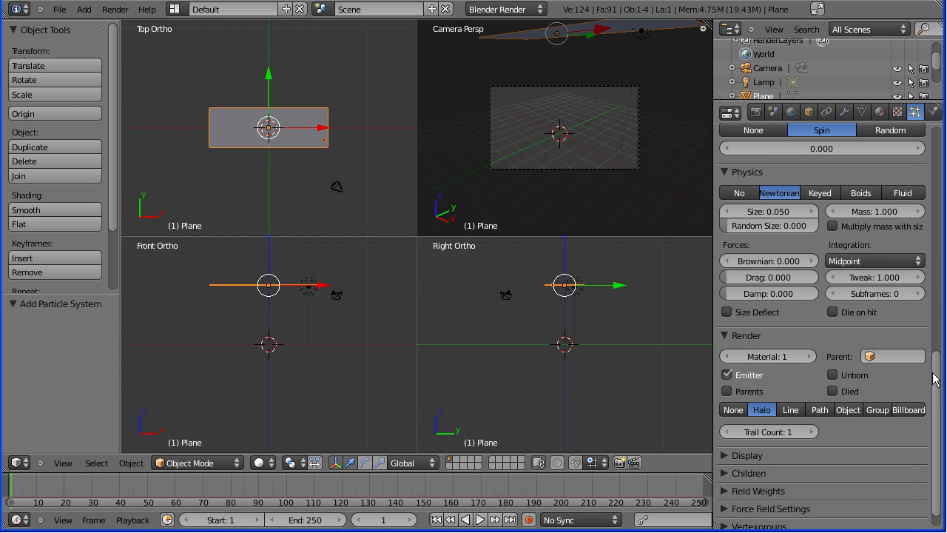
pyautogui.moveTo(935, 376)
pyautogui.mouseDown()
pyautogui.moveTo(934, 157)
pyautogui.moveTo(935, 379)
pyautogui.mouseUp()
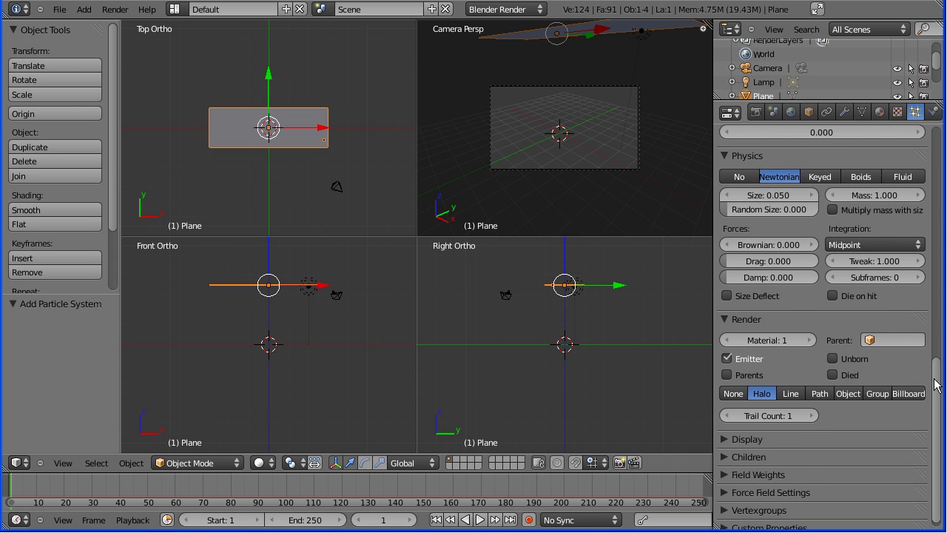
pyautogui.click(848, 394)
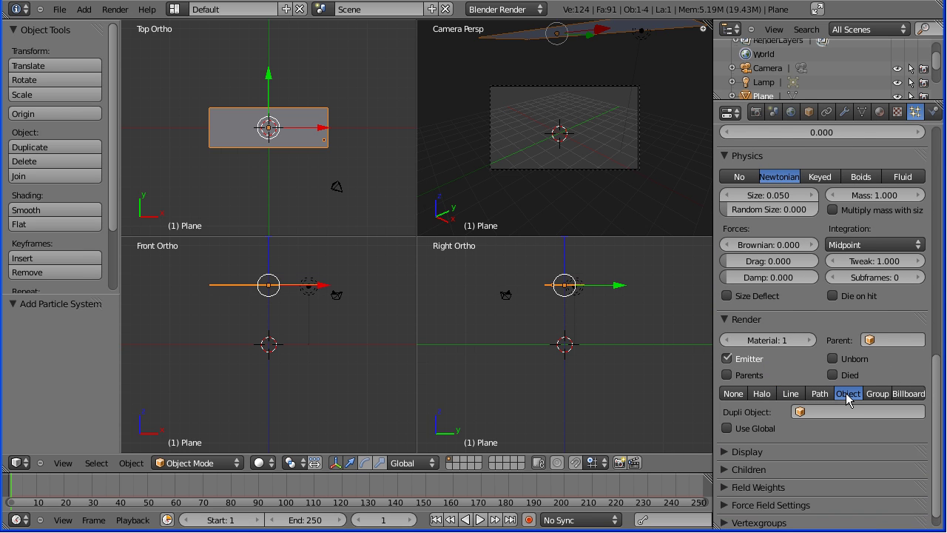
pyautogui.click(800, 413)
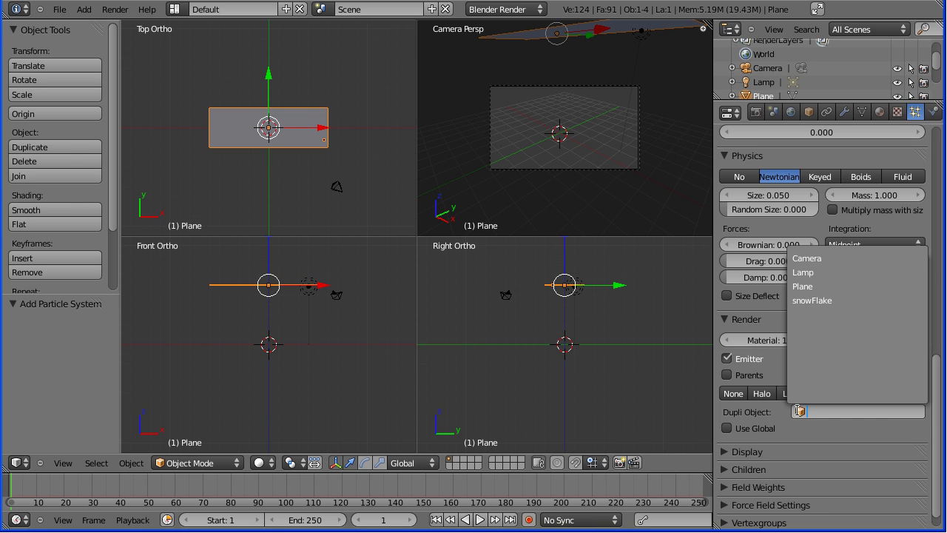
pyautogui.click(814, 301)
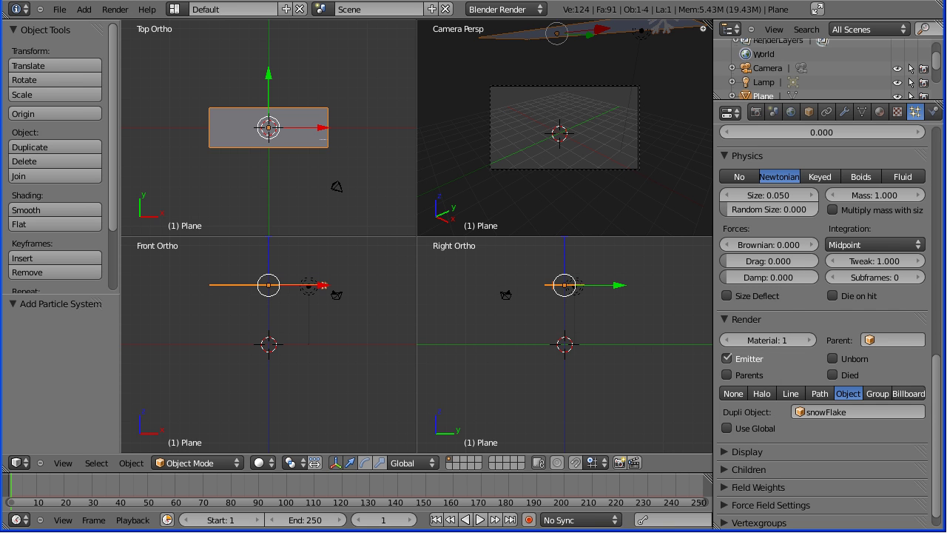
pyautogui.click(483, 519)
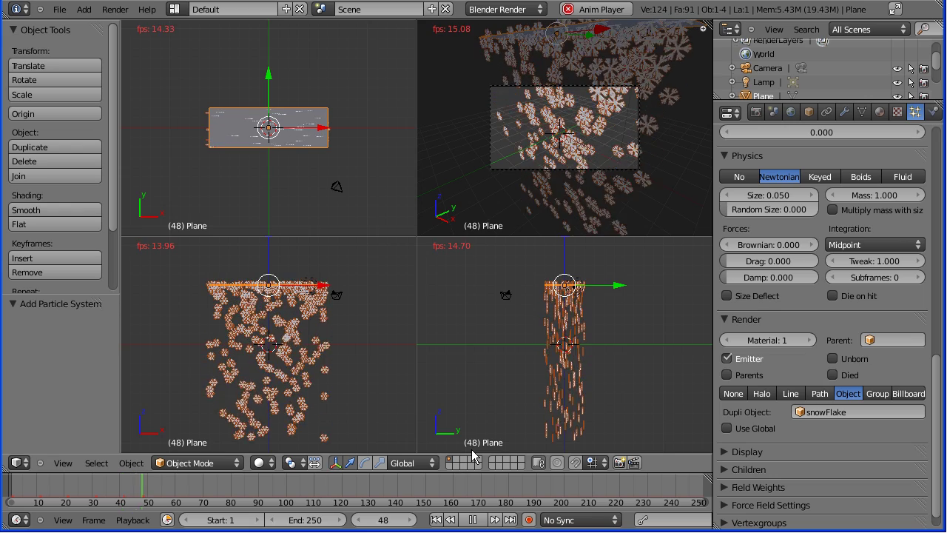
# Stop the playback and set the plane's particle size to 0.020
pyautogui.click(474, 521)
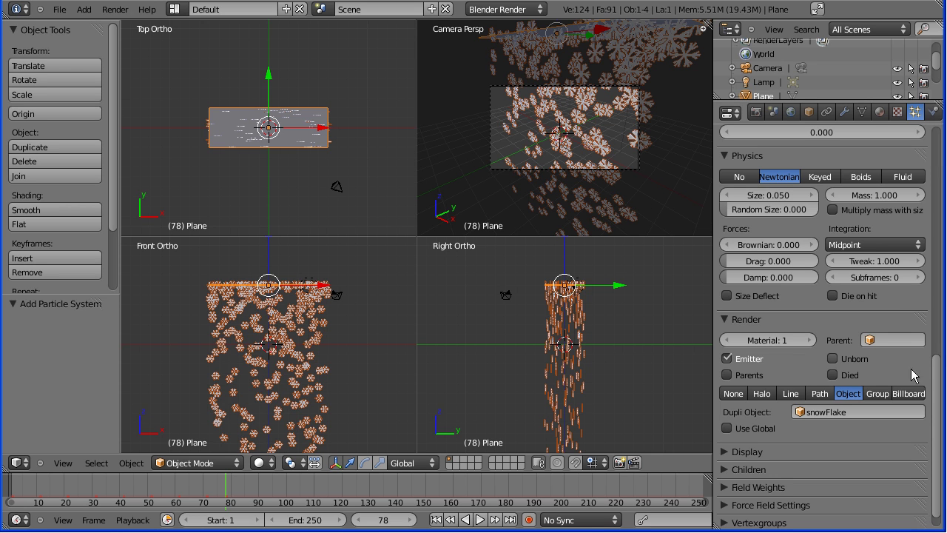
pyautogui.moveTo(941, 393); pyautogui.dragTo(944, 315)
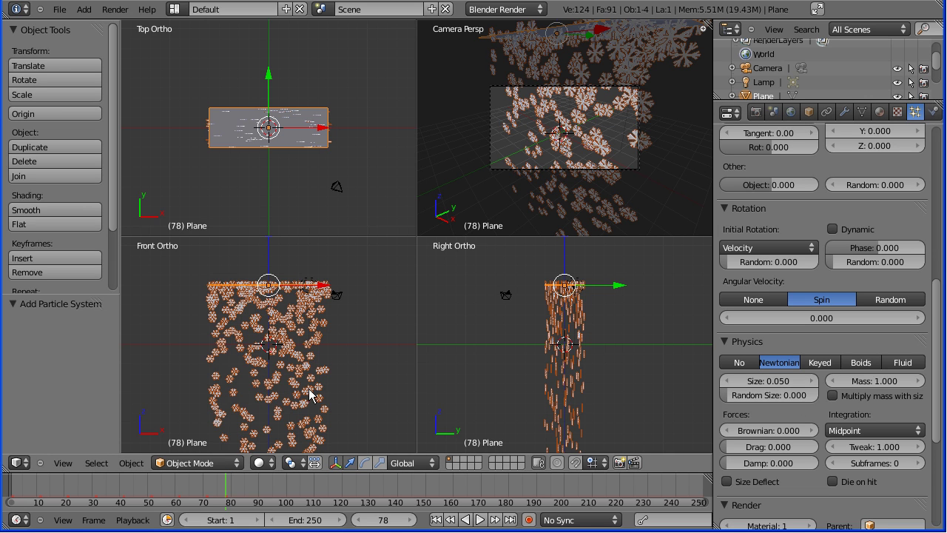
pyautogui.moveTo(786, 386); pyautogui.dragTo(793, 386)
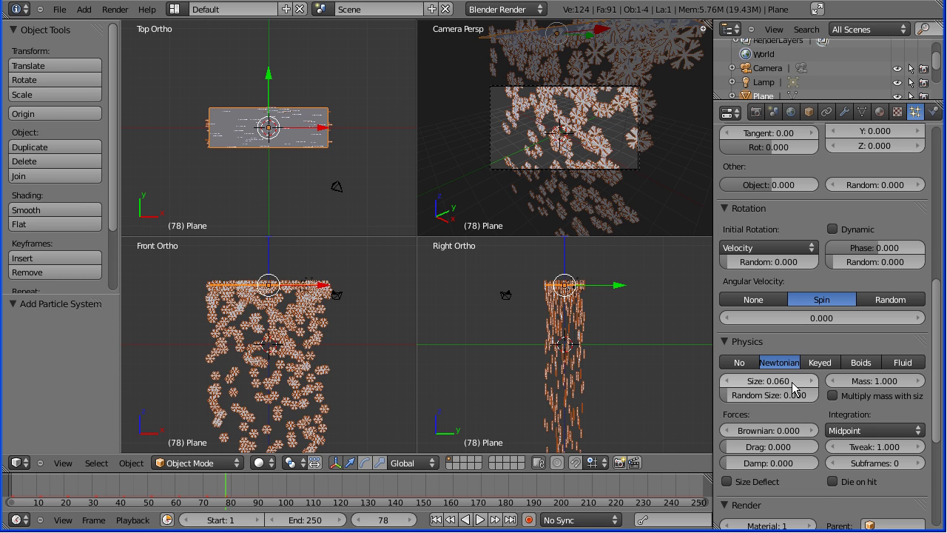
pyautogui.click(790, 386)
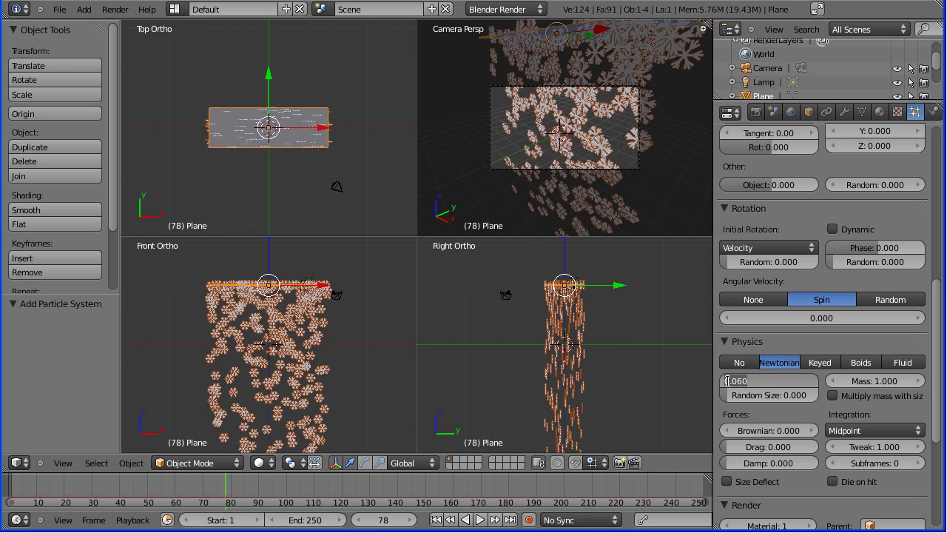
pyautogui.hotkey('ctrl', 'a')
pyautogui.press('Return')
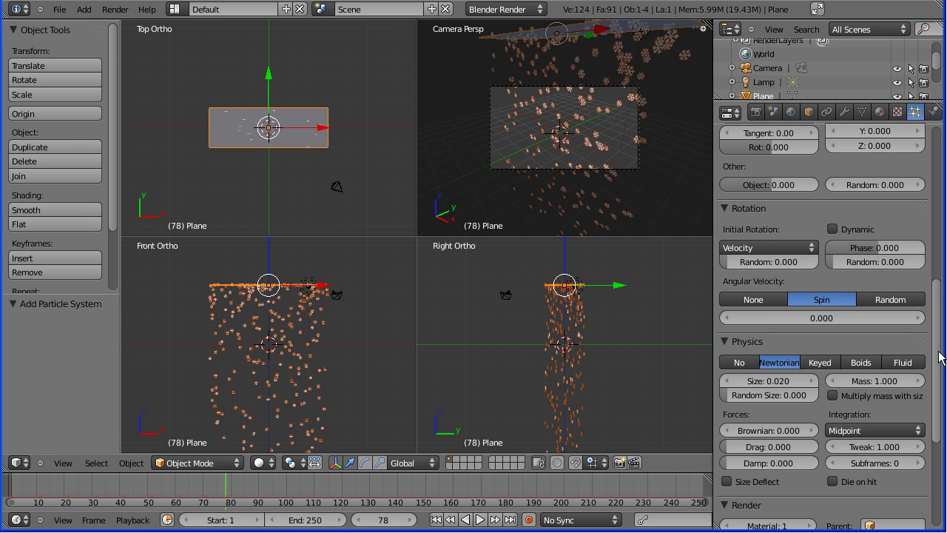
# Set the particle lifetime to 500 frames in the plane's emission settings
pyautogui.moveTo(939, 357); pyautogui.dragTo(926, 199)
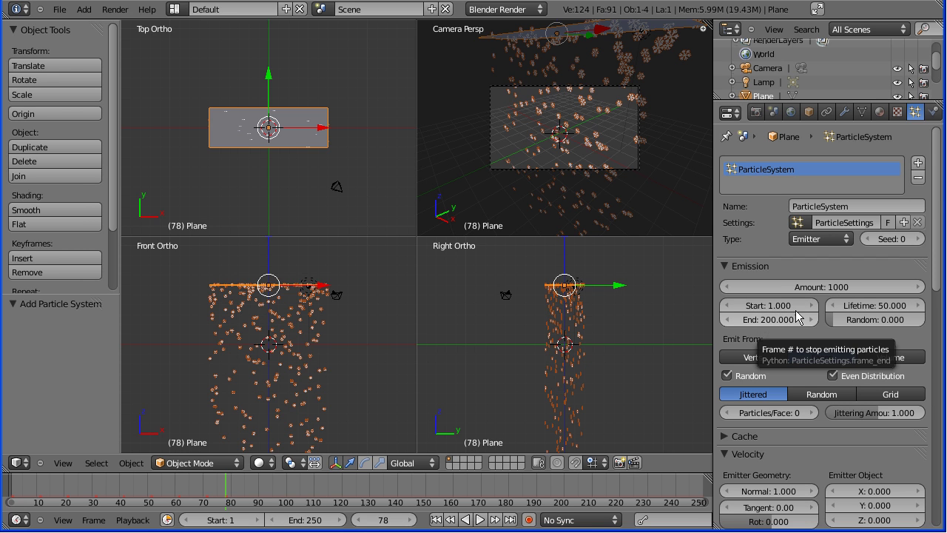
pyautogui.click(885, 311)
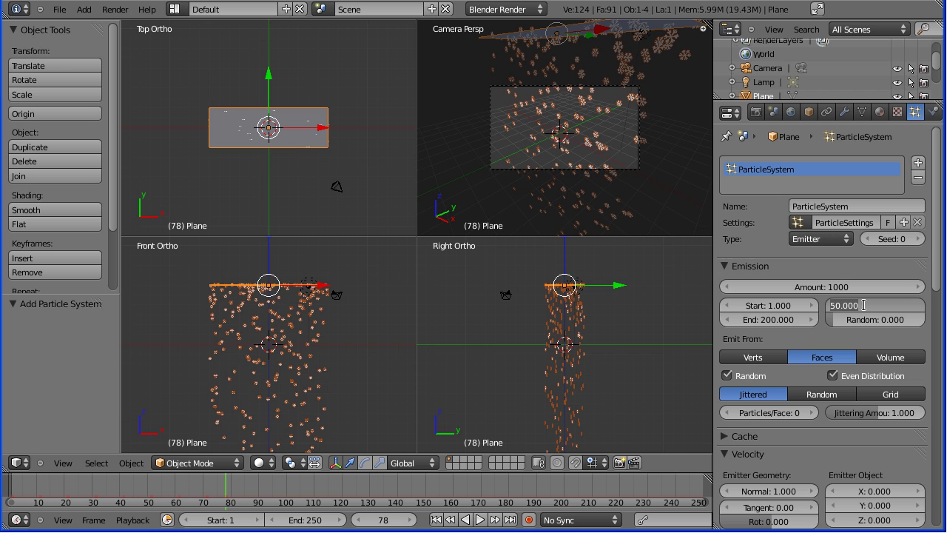
pyautogui.doubleClick(835, 305)
pyautogui.press('Return')
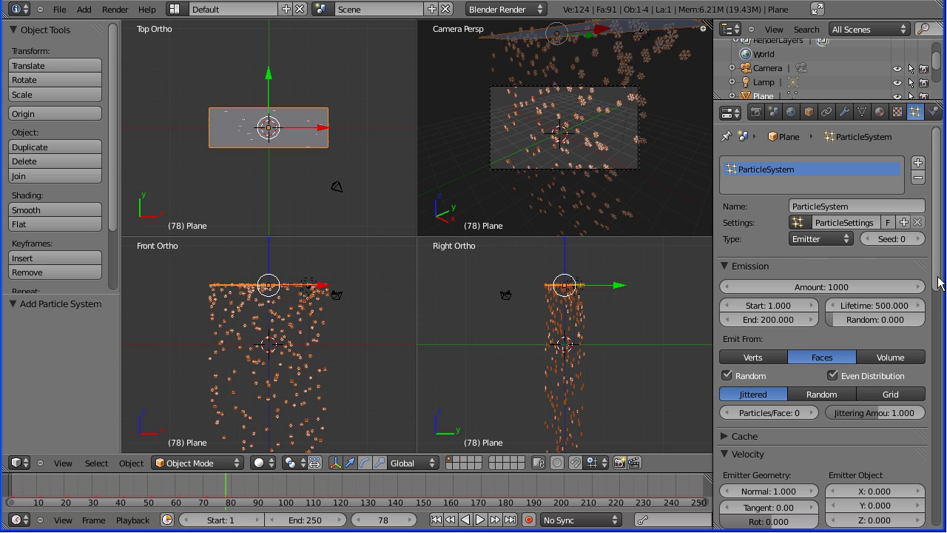
# Set the particles' Damp force to 0.200 in the physics settings
pyautogui.moveTo(939, 293); pyautogui.dragTo(942, 366)
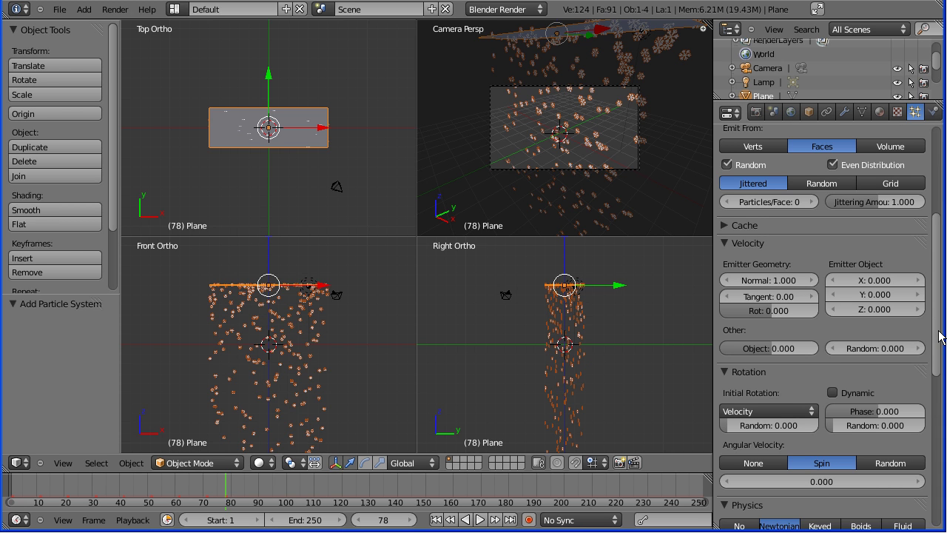
pyautogui.scroll(-6, 941, 336)
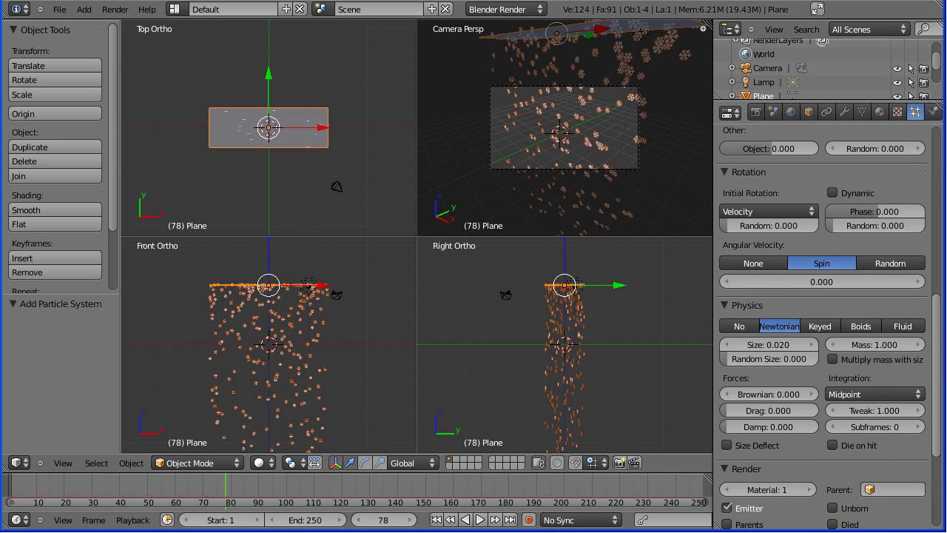
pyautogui.scroll(3, 888, 348)
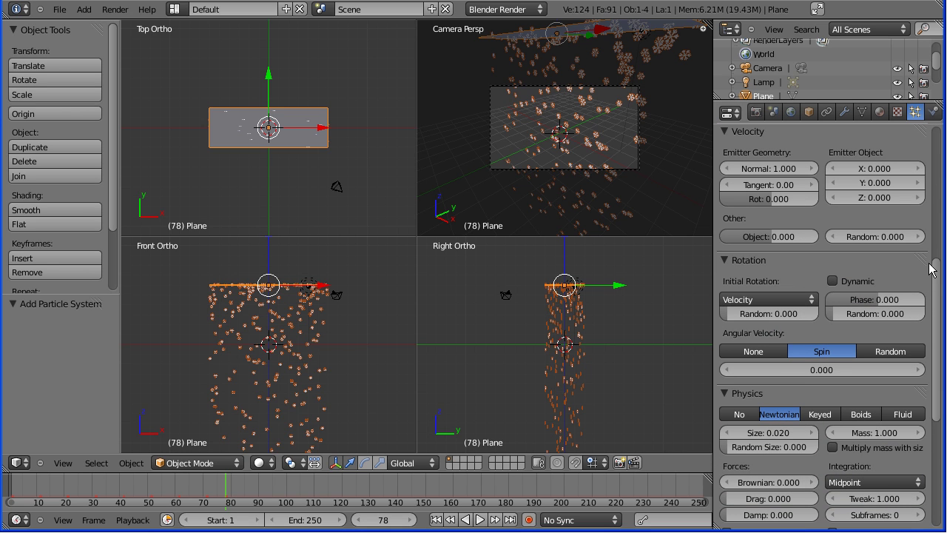
pyautogui.scroll(-8, 936, 279)
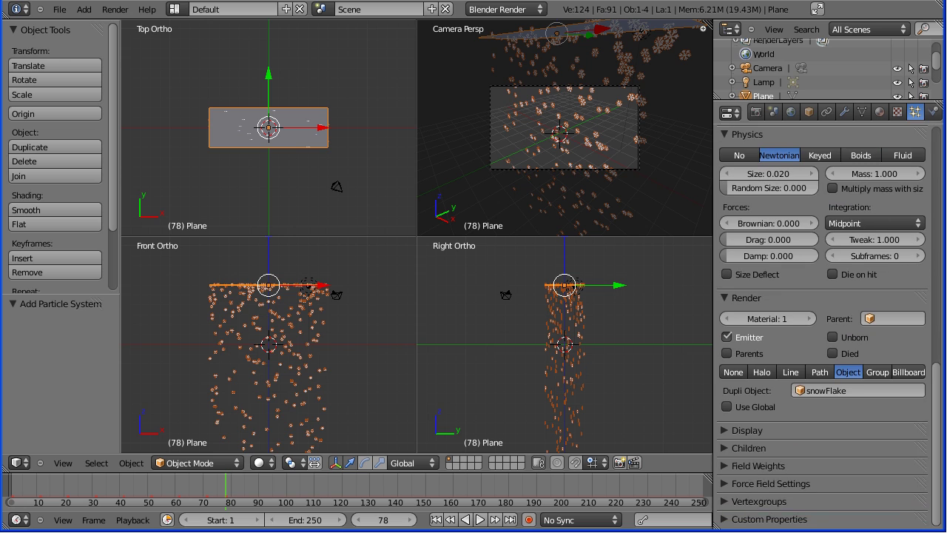
pyautogui.scroll(3, 855, 365)
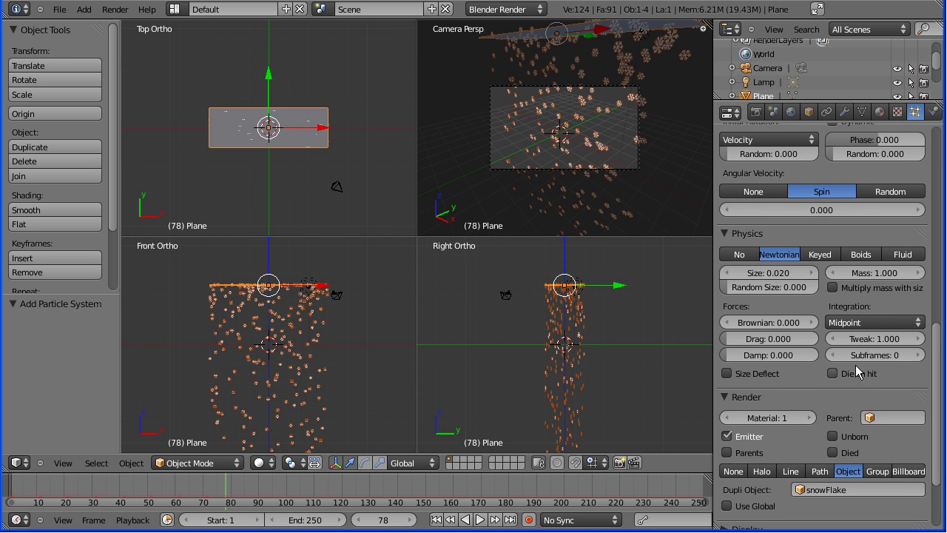
pyautogui.click(777, 352)
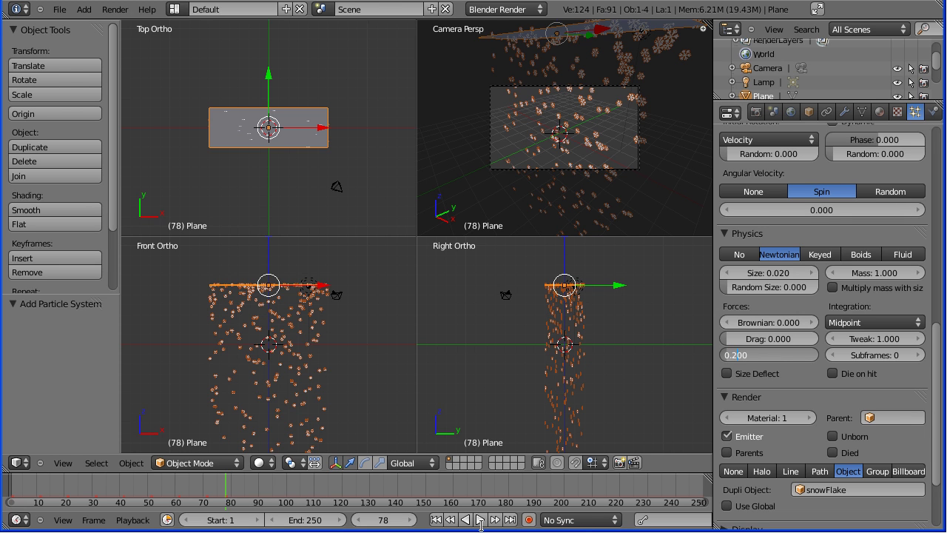
pyautogui.click(482, 523)
# Play the animation to preview the damped snowfall, and stop the playback
pyautogui.click(481, 523)
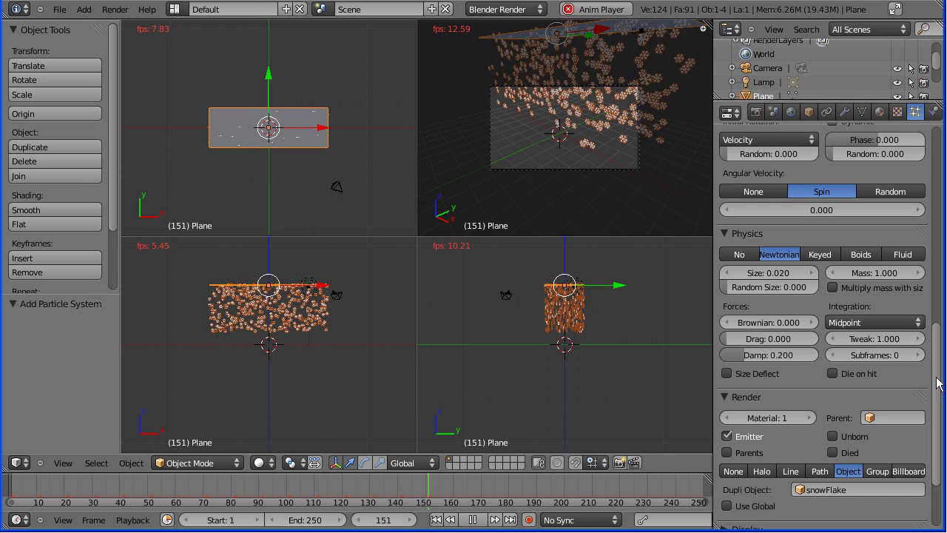
pyautogui.moveTo(937, 383); pyautogui.dragTo(933, 212)
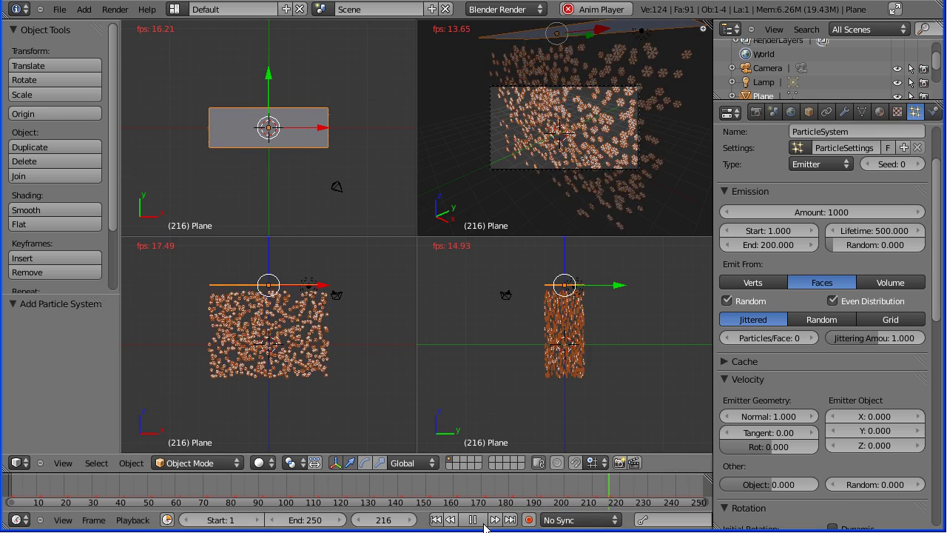
pyautogui.hotkey('alt', 'a')
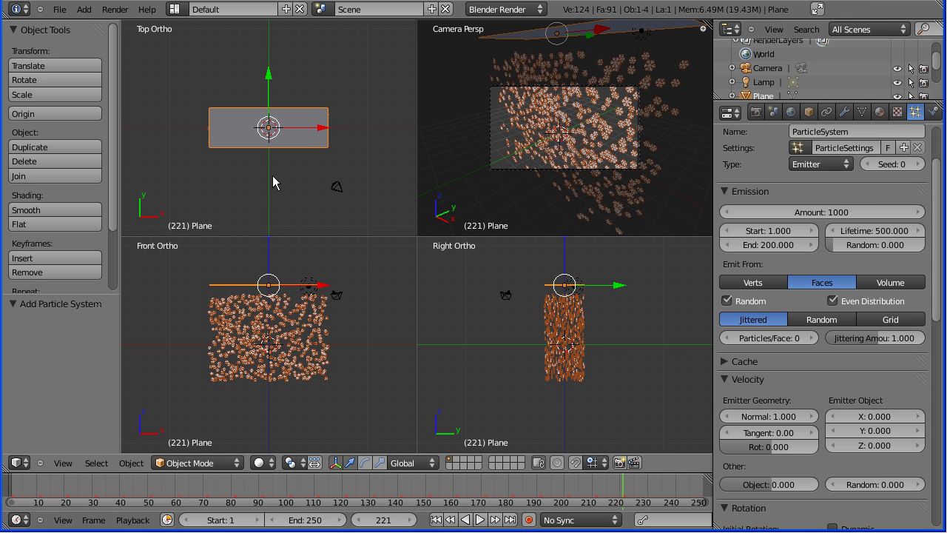
# Append the meshChristmas object from G:\blender\text\merryChrismasFlattened.blend into the scene
pyautogui.click(59, 10)
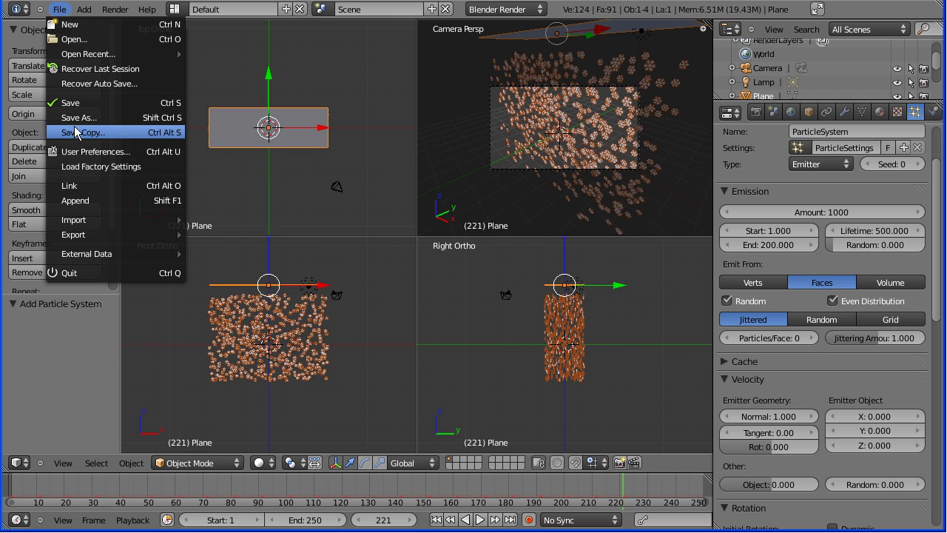
pyautogui.click(87, 200)
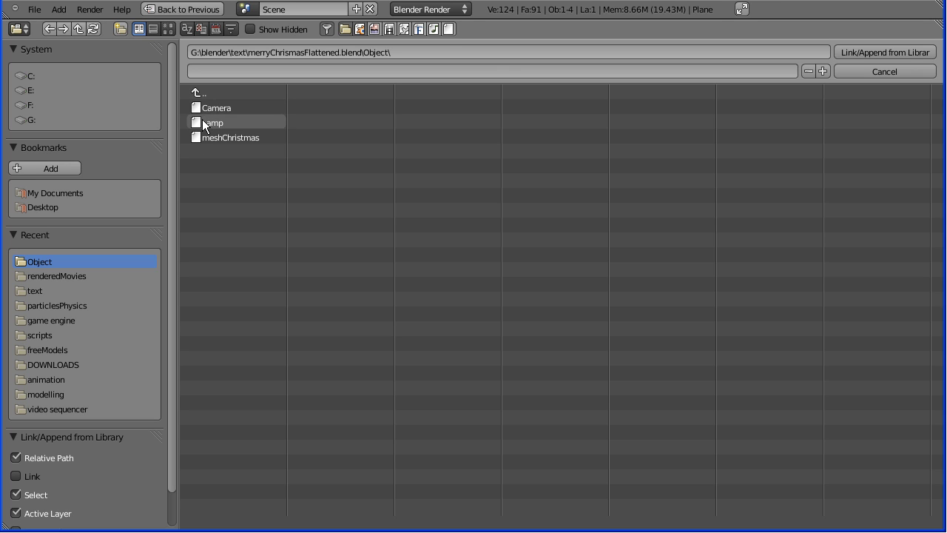
pyautogui.click(34, 121)
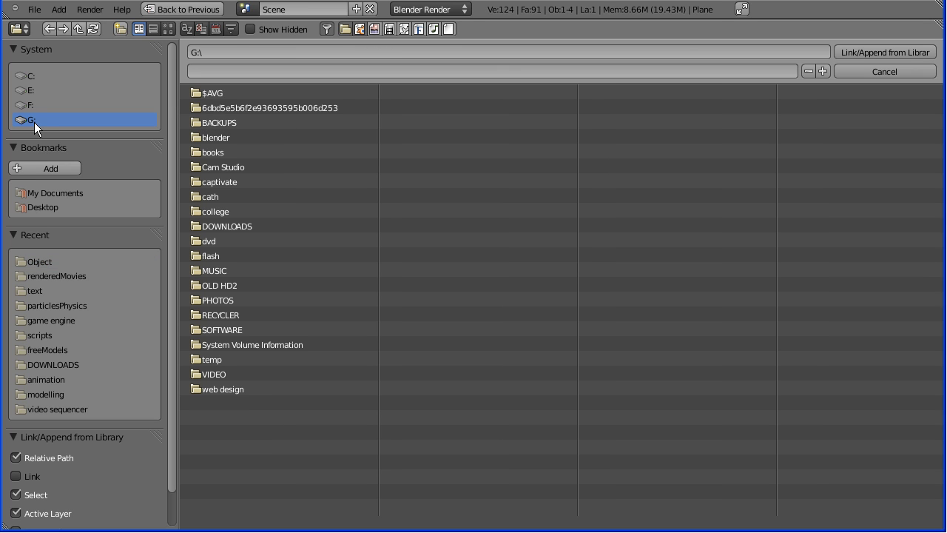
pyautogui.click(196, 137)
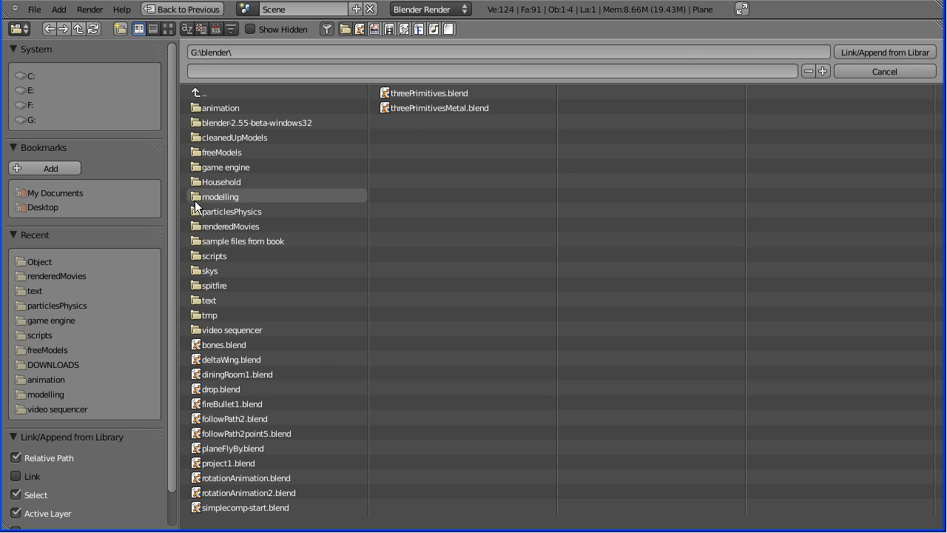
pyautogui.click(199, 300)
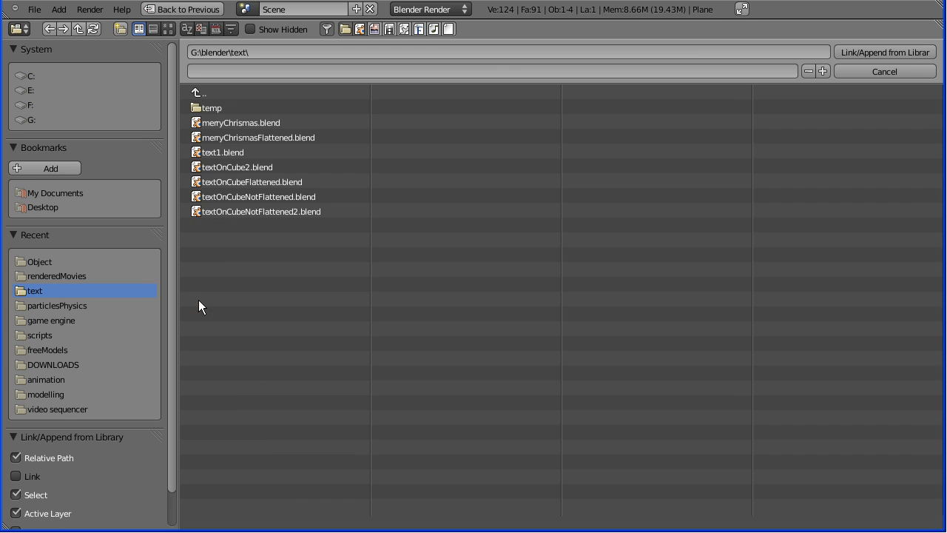
pyautogui.doubleClick(244, 137)
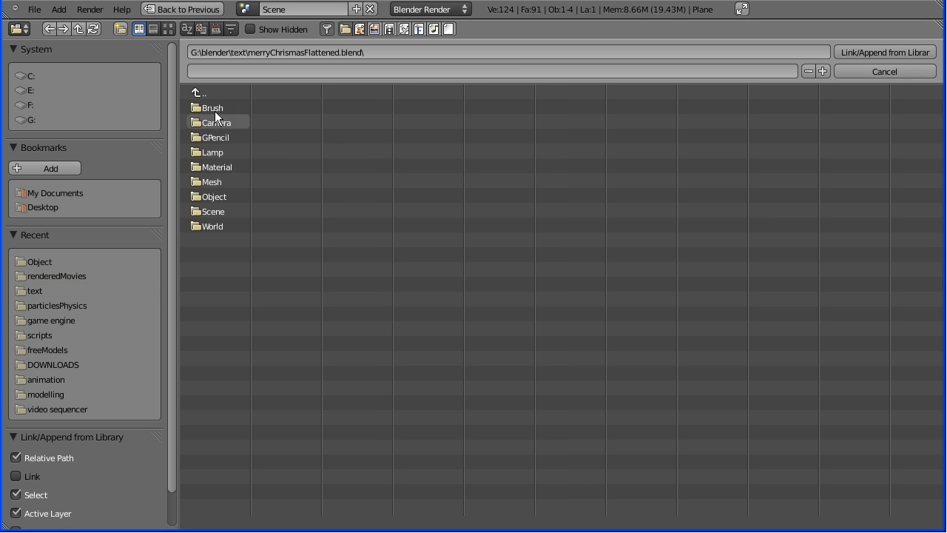
pyautogui.click(198, 93)
pyautogui.doubleClick(207, 142)
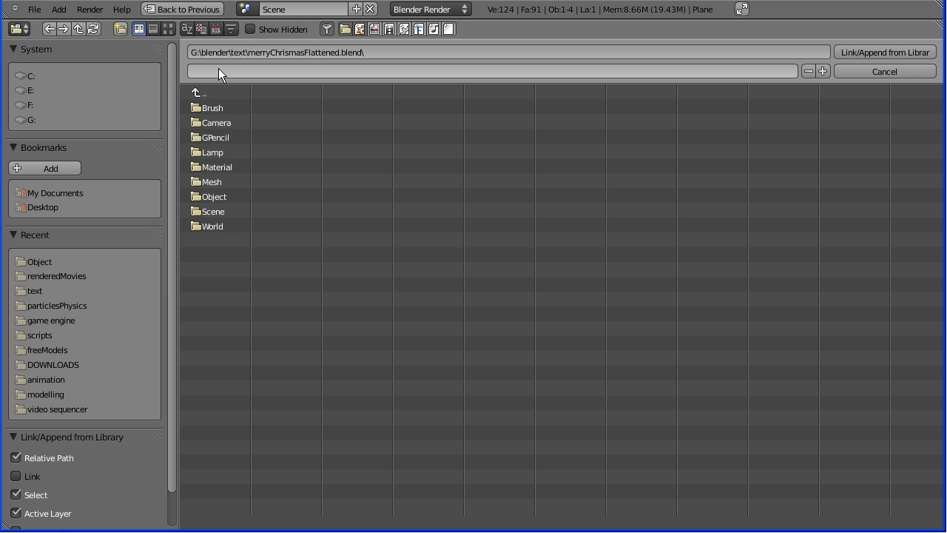
pyautogui.click(197, 199)
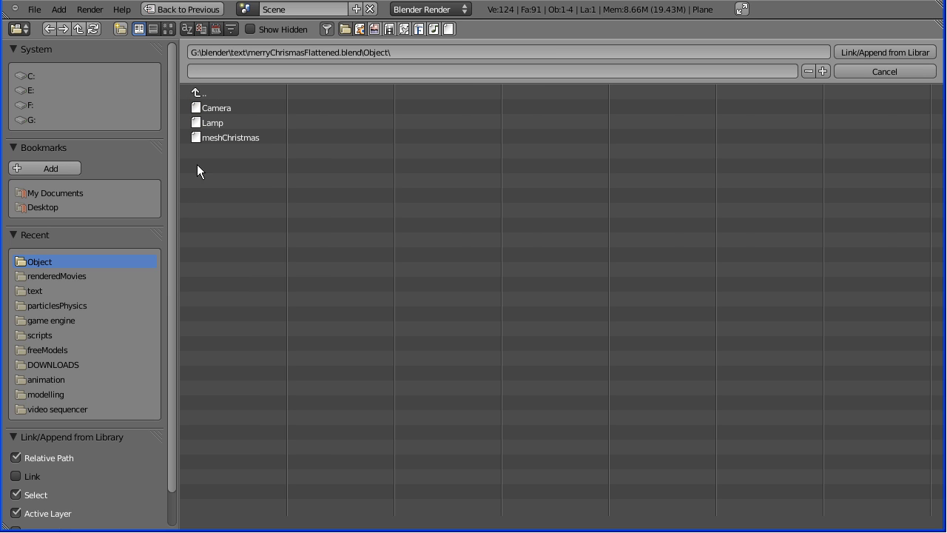
pyautogui.click(197, 136)
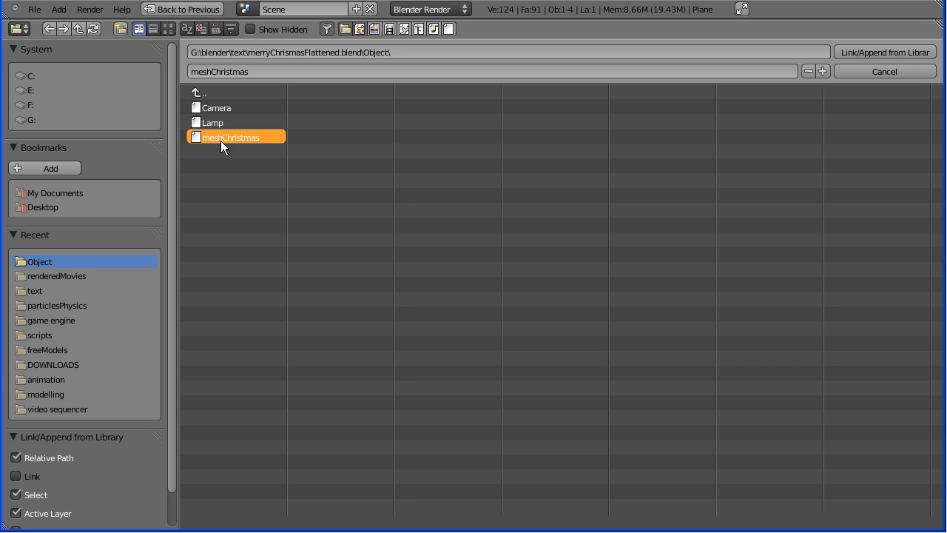
pyautogui.click(876, 49)
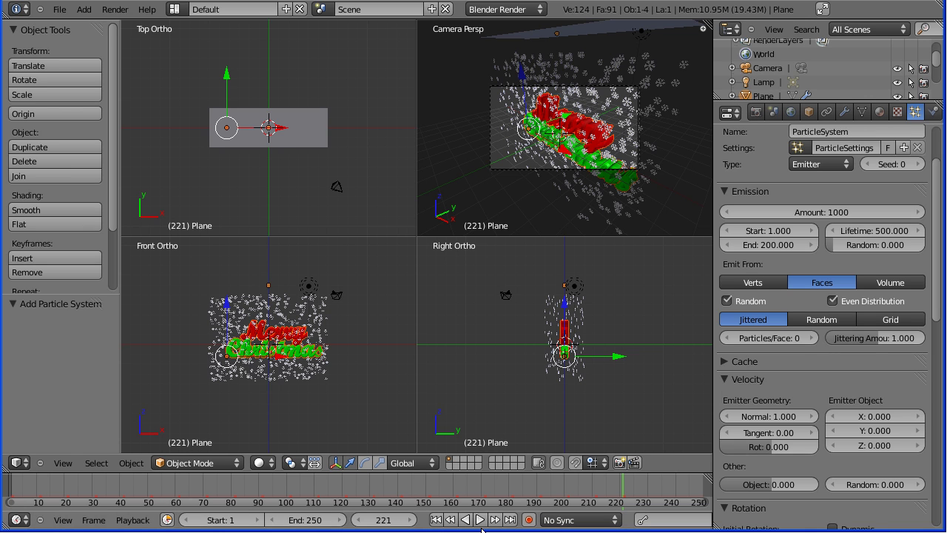
# Play the animation from frame 1 to preview the snow around the text, select the meshChristmas text and stop the playback
pyautogui.click(436, 519)
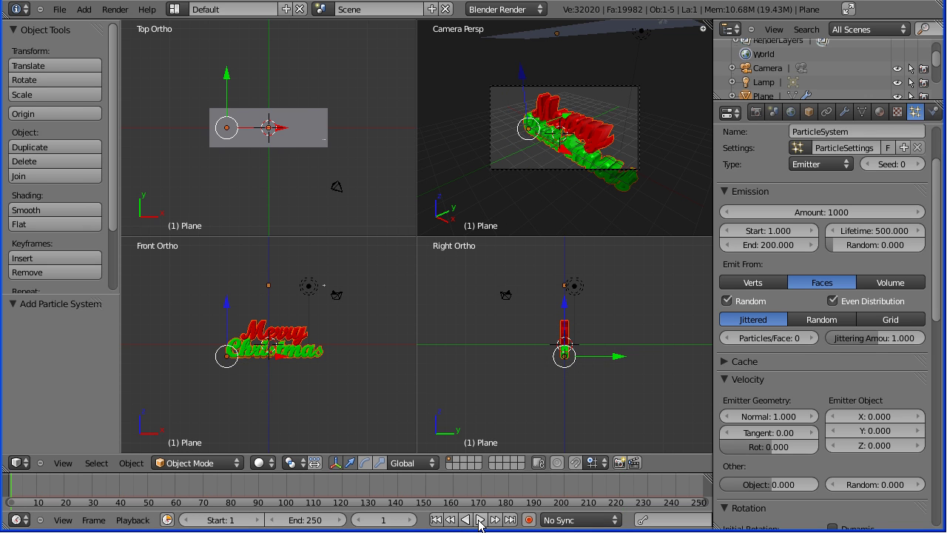
pyautogui.click(480, 520)
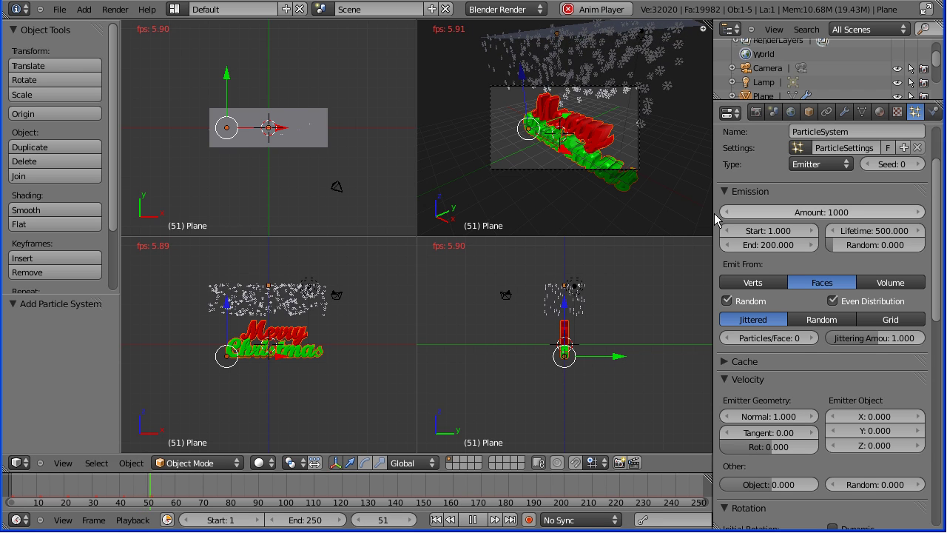
pyautogui.rightClick(311, 354)
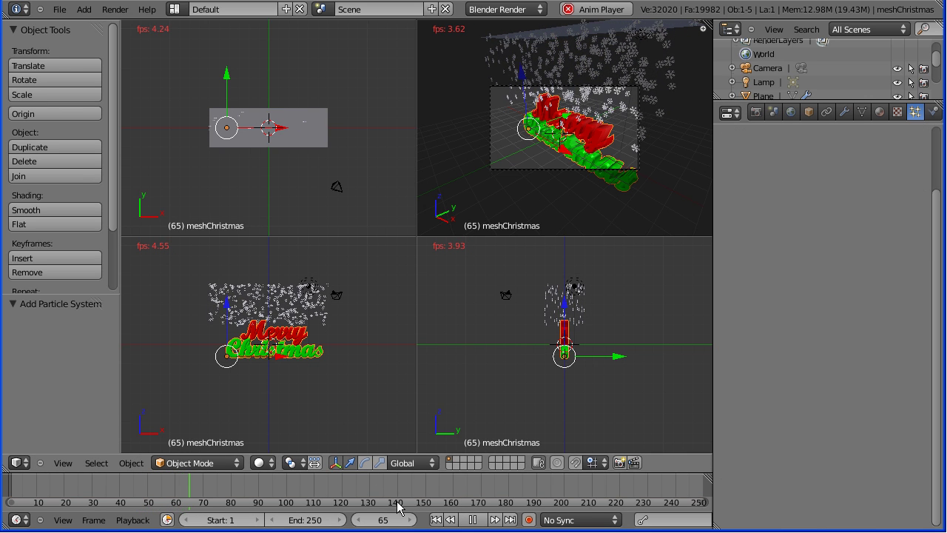
pyautogui.click(478, 521)
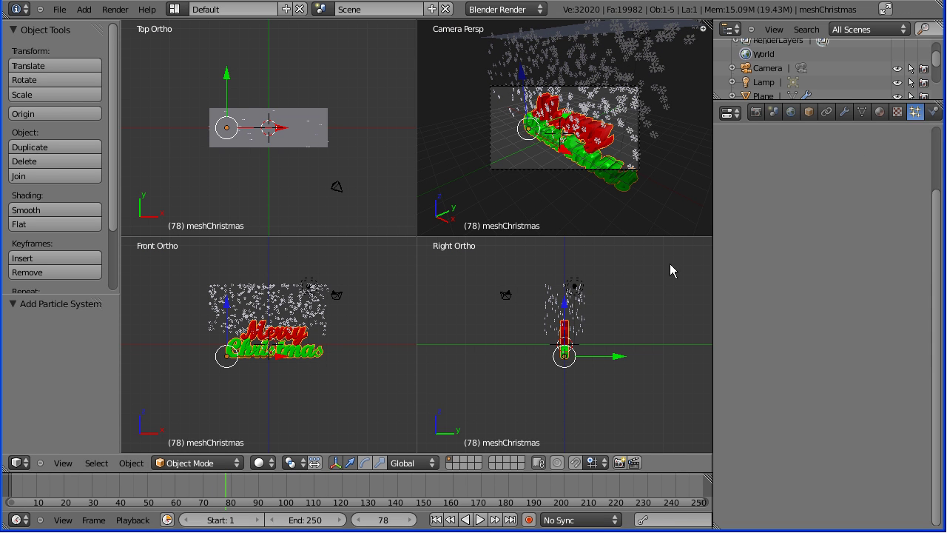
# Add collision physics to the meshChristmas text and play the animation to preview the snowflakes hitting it
pyautogui.click(934, 112)
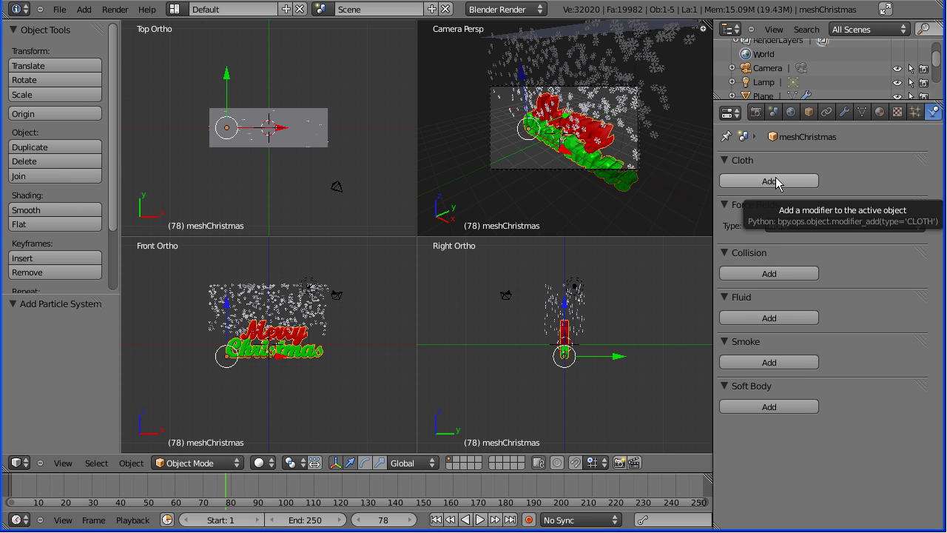
pyautogui.click(768, 274)
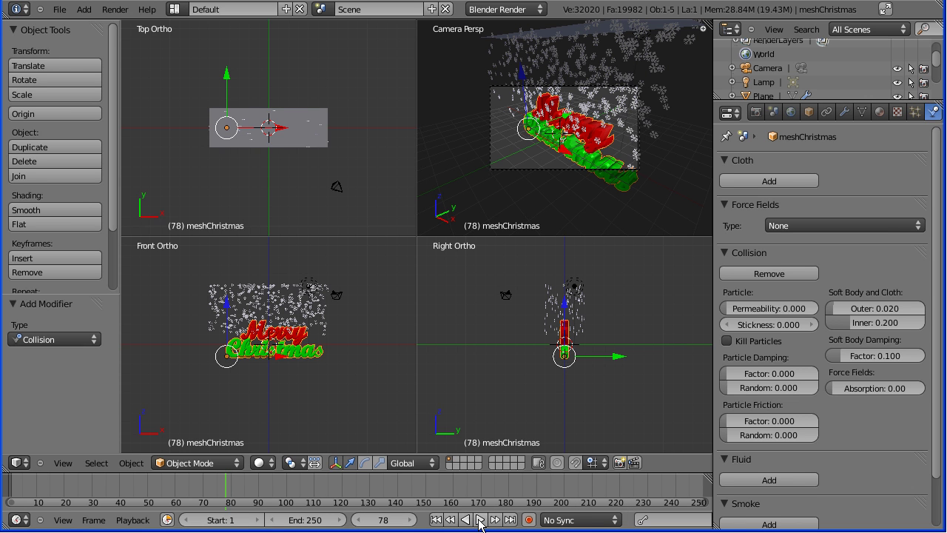
pyautogui.click(480, 520)
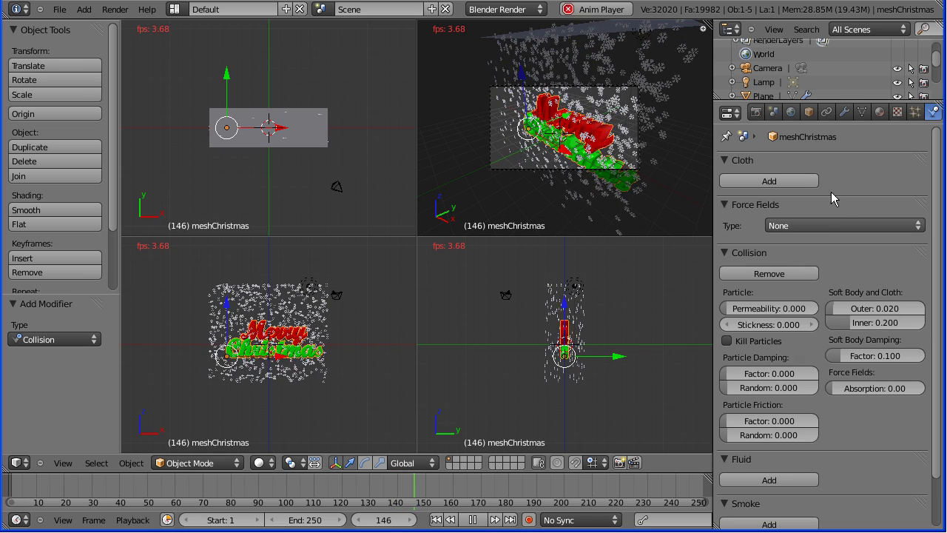
# Select the emitter plane and bring up the Physics settings of its particle system
pyautogui.rightClick(313, 127)
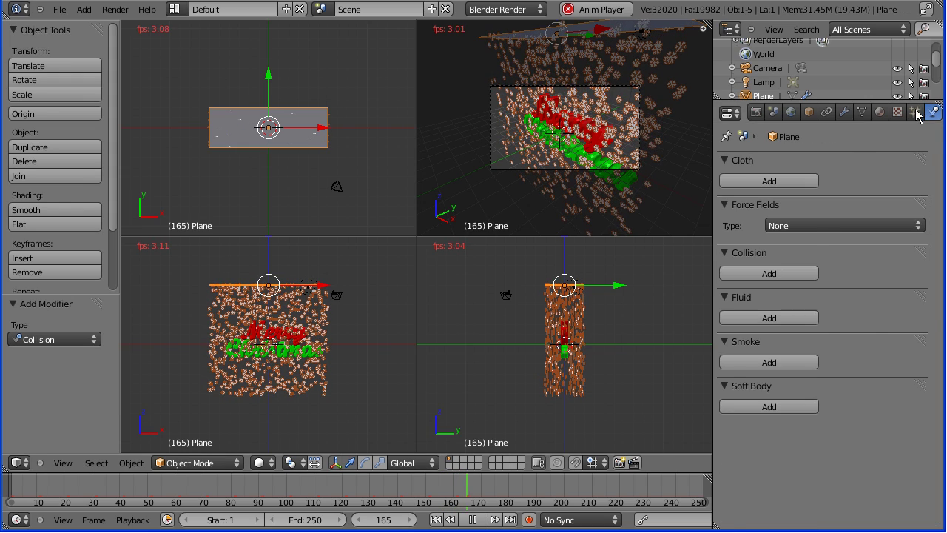
pyautogui.click(915, 112)
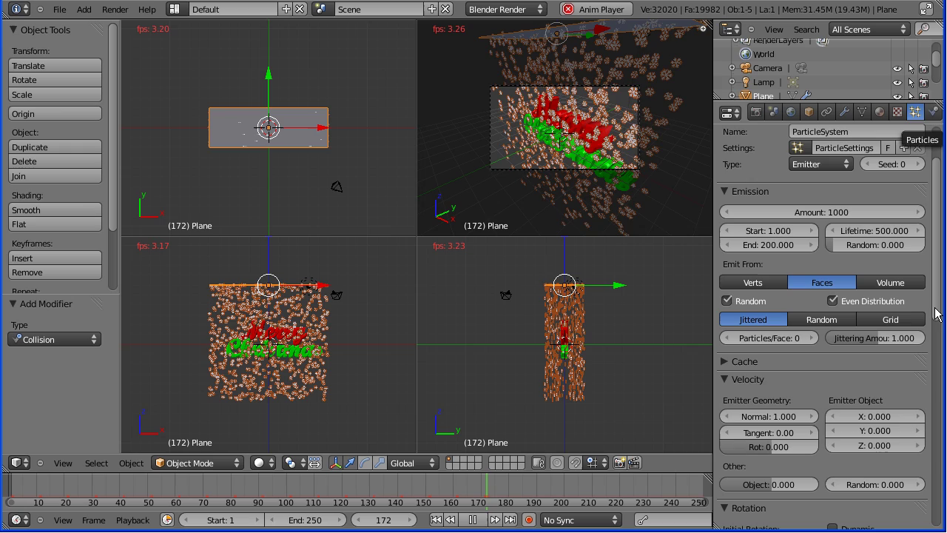
pyautogui.scroll(-3, 945, 390)
pyautogui.scroll(-3, 945, 390)
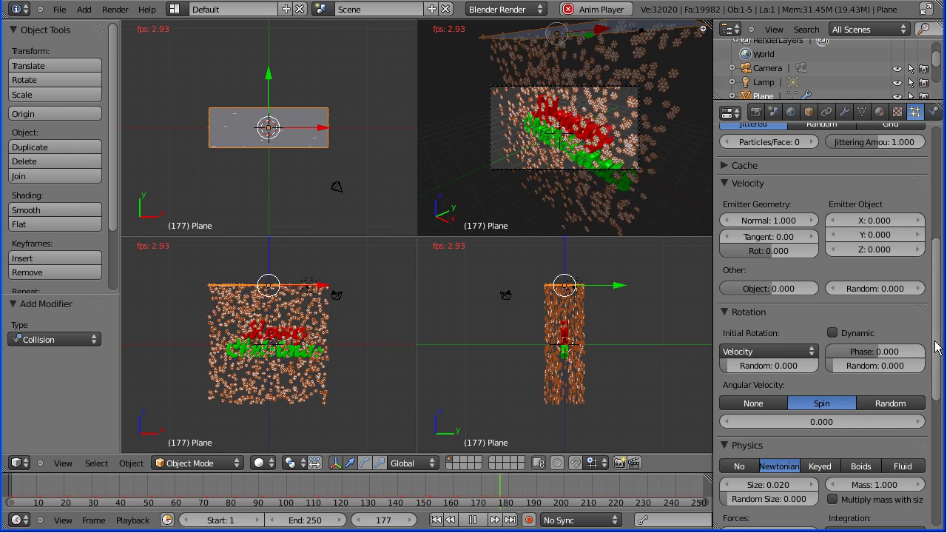
pyautogui.scroll(-3, 940, 423)
pyautogui.scroll(-3, 940, 423)
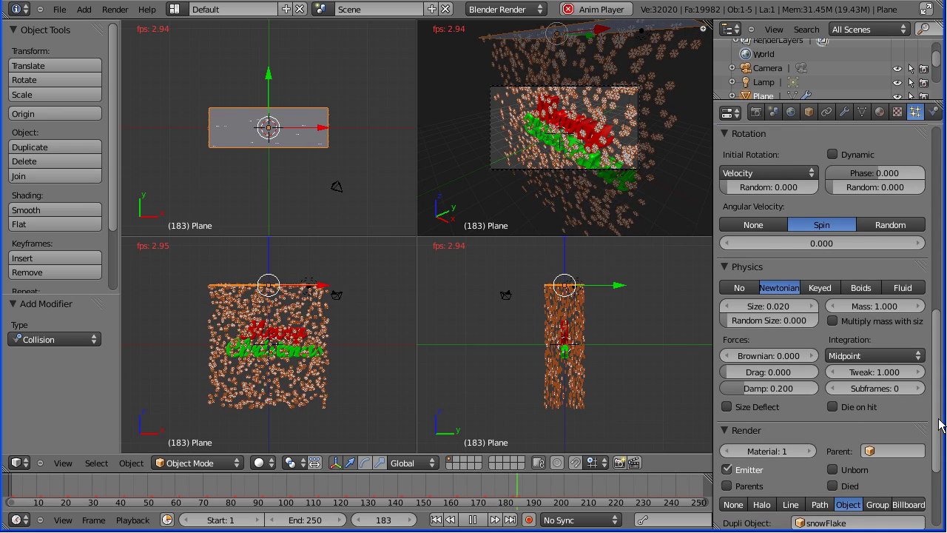